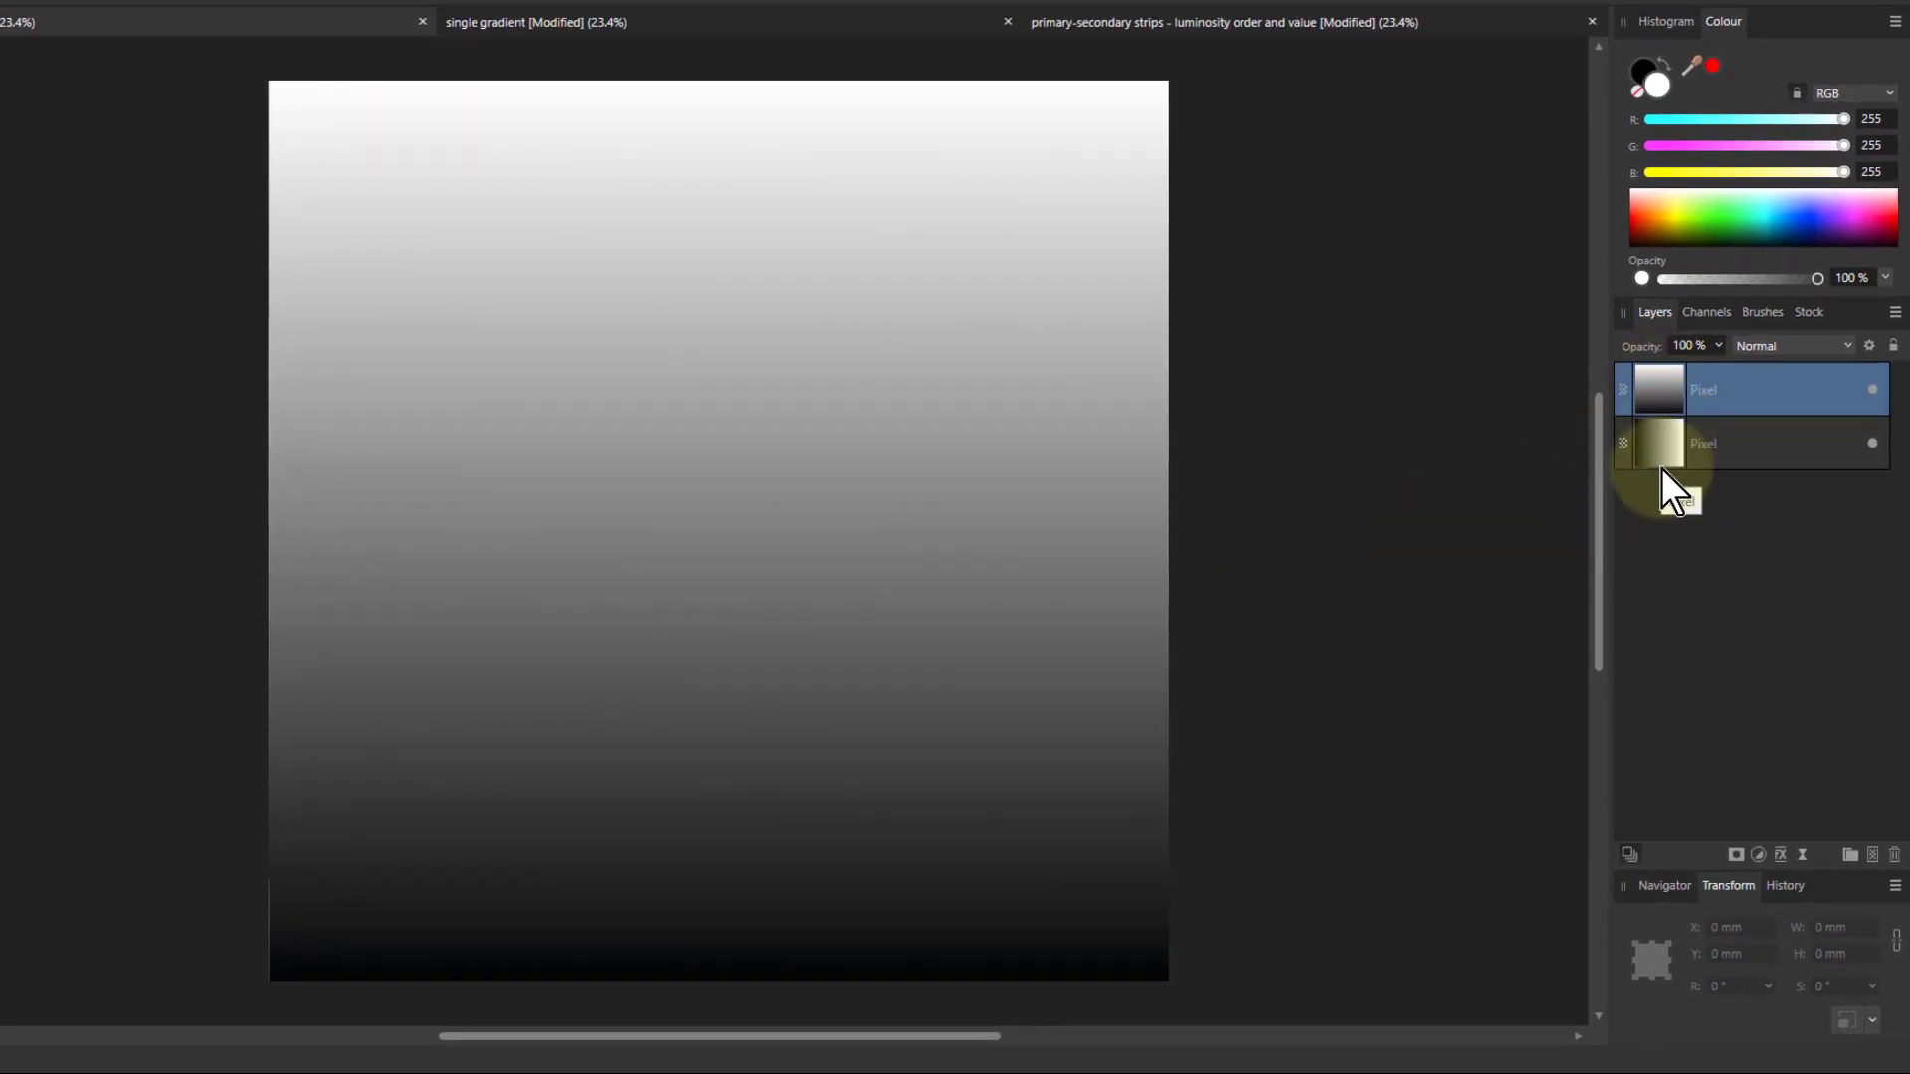
# Hide and reshow the top pixel layer to compare its vertical gradient with the horizontal gradient beneath
pyautogui.moveTo(1661, 468); pyautogui.dragTo(1667, 384)
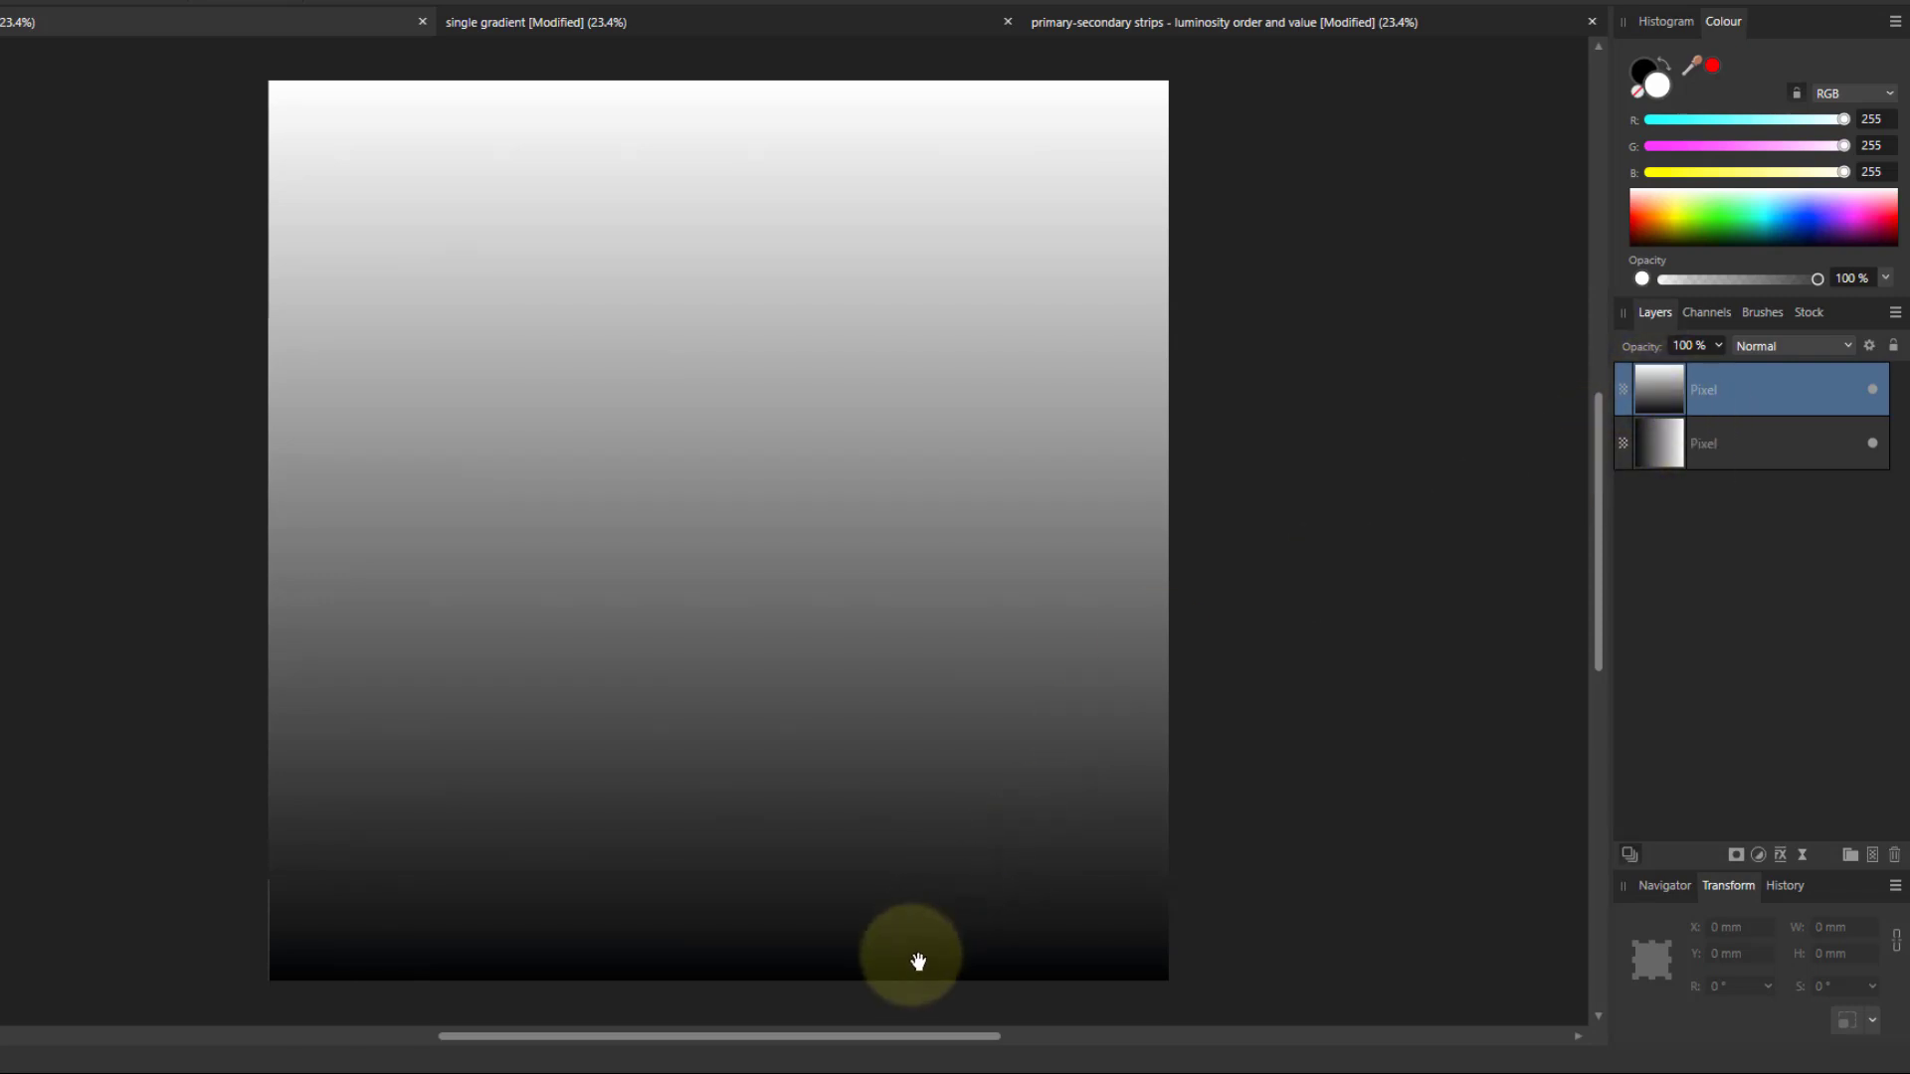
pyautogui.click(1873, 396)
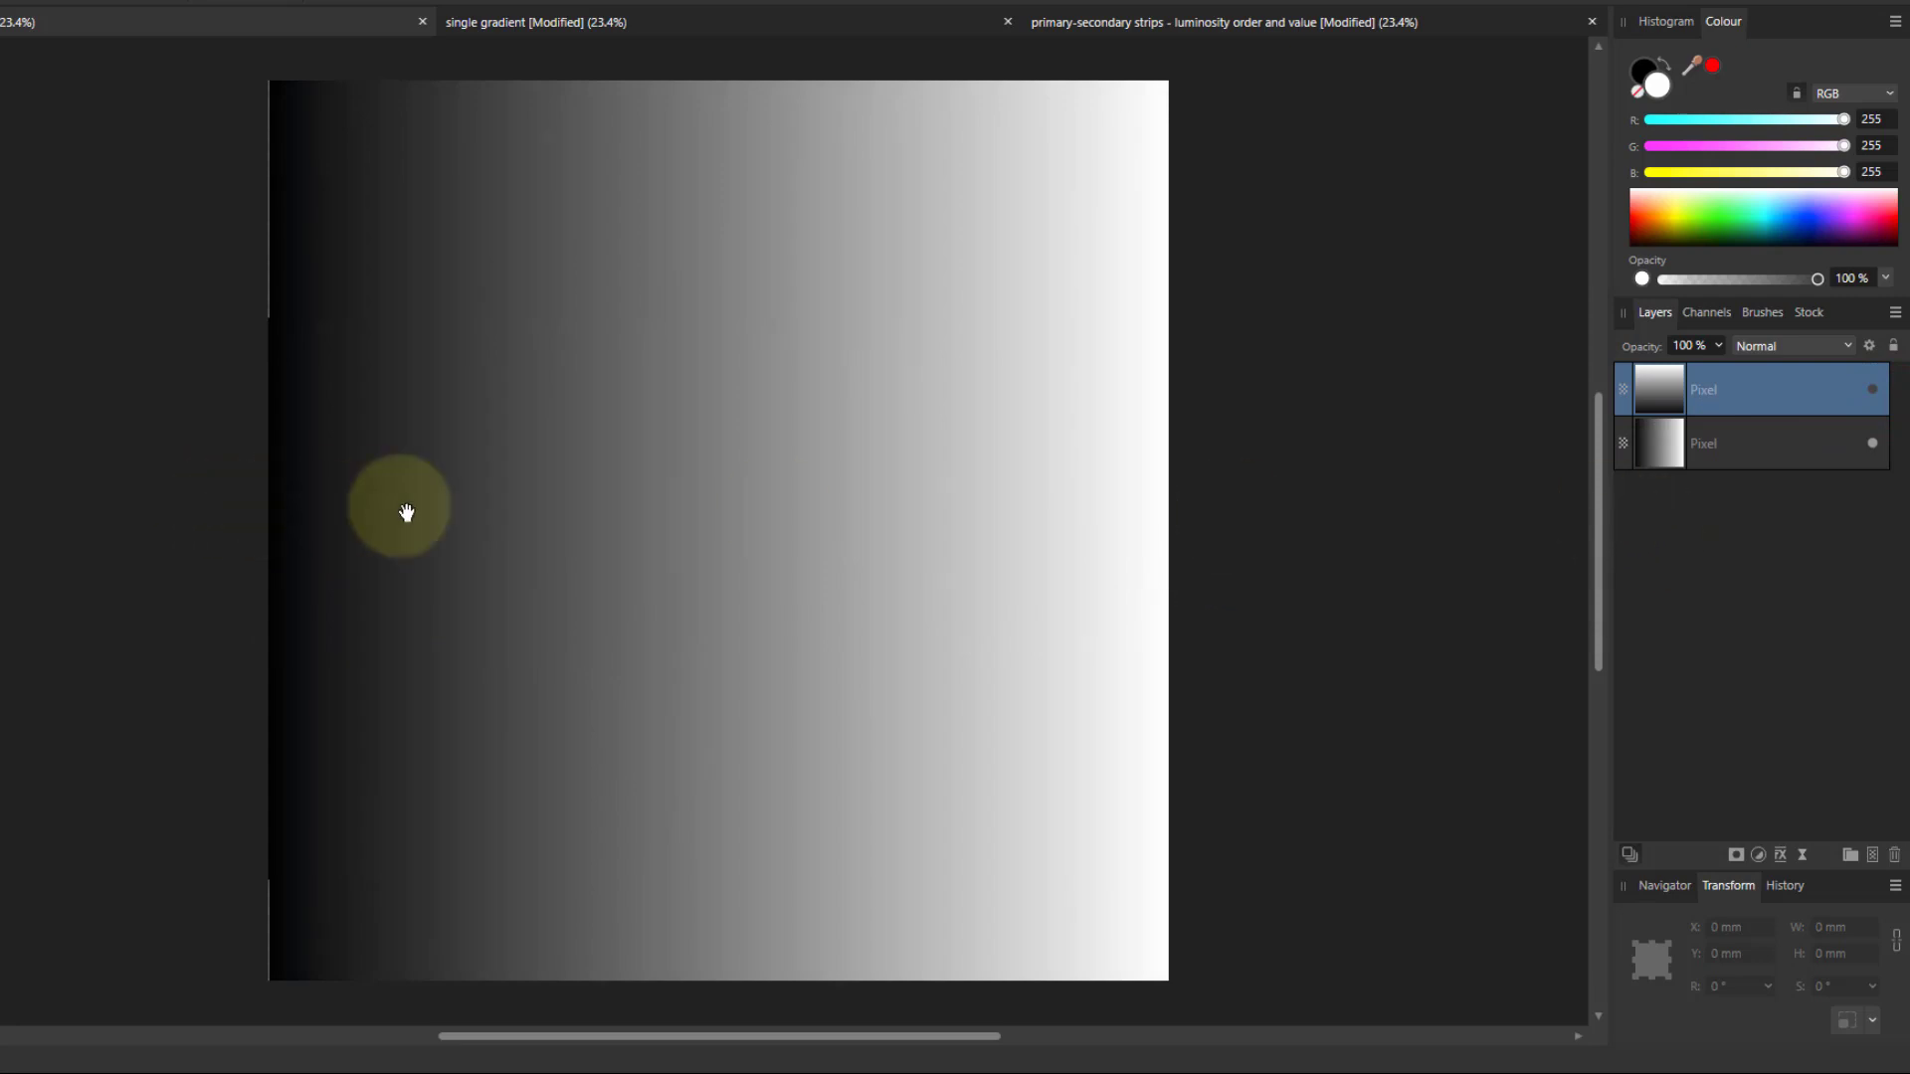
pyautogui.click(1874, 390)
pyautogui.click(1874, 390)
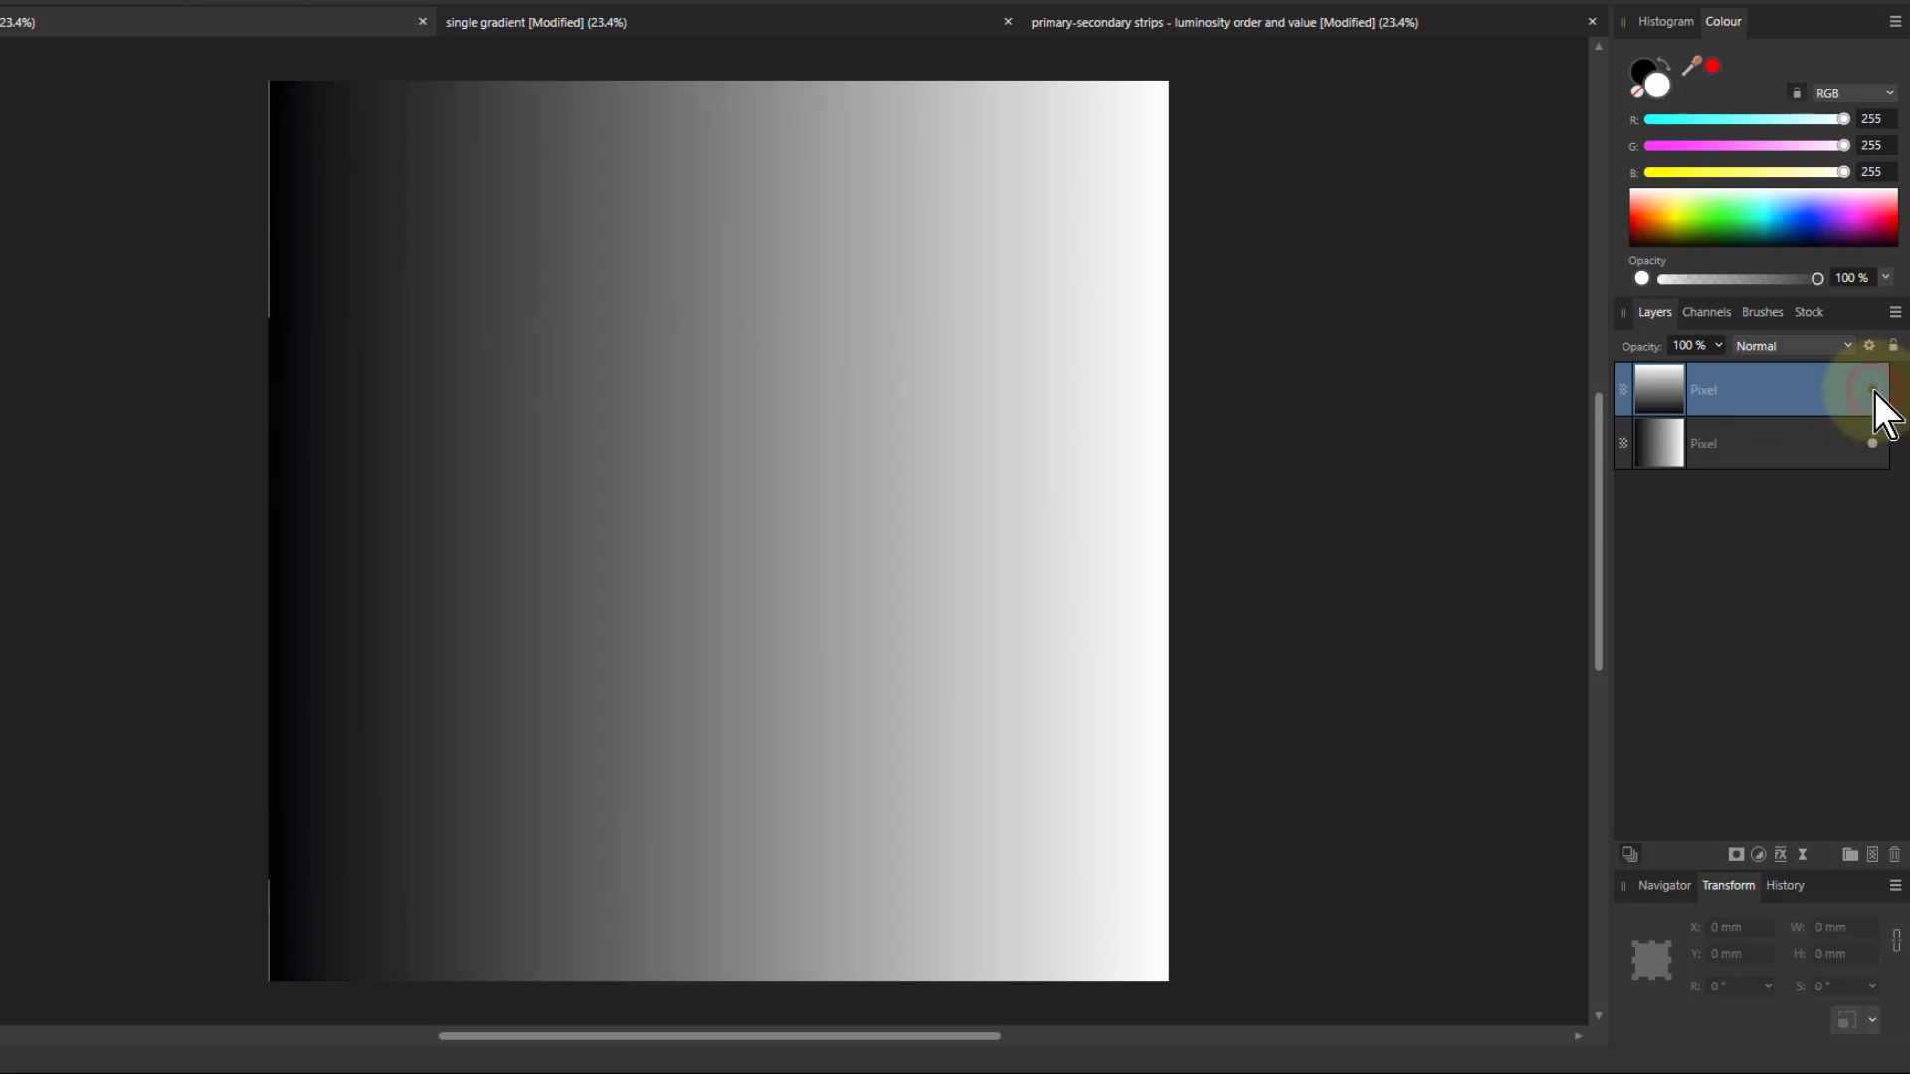
pyautogui.click(1874, 391)
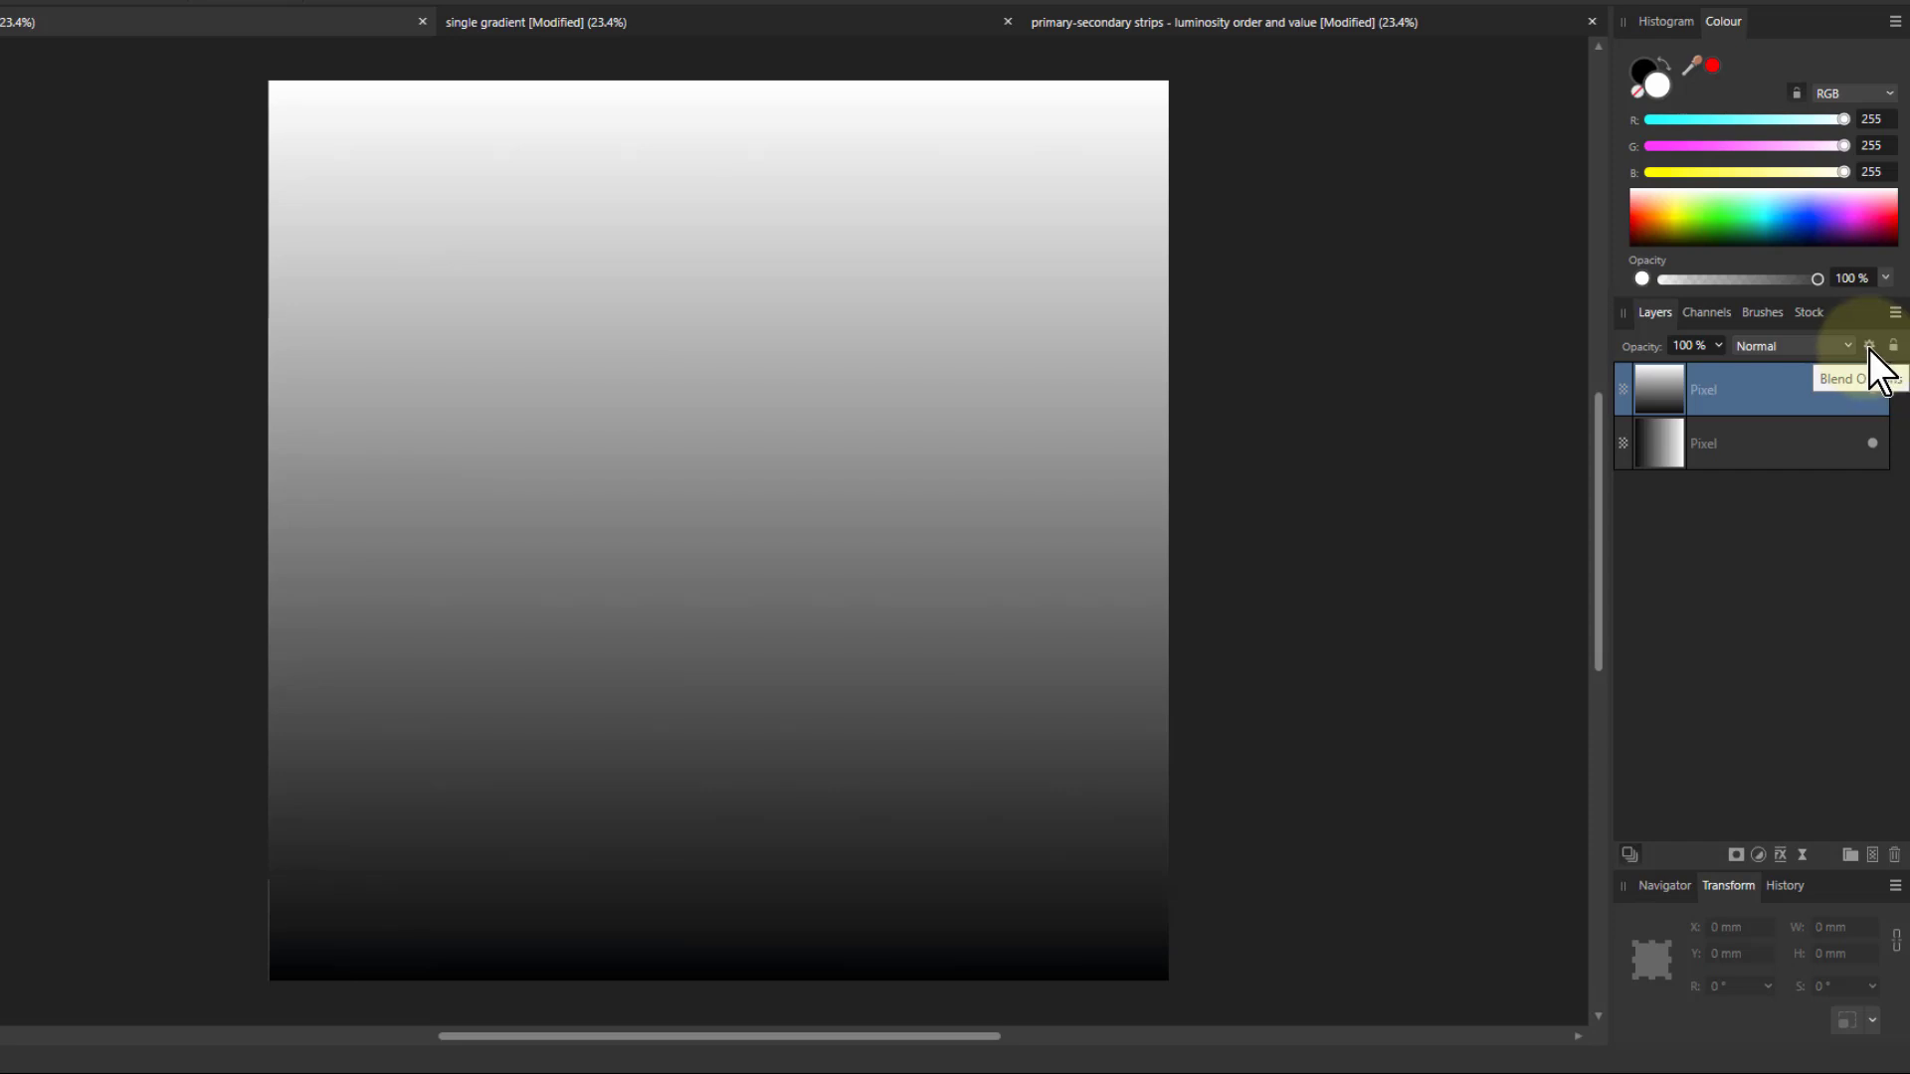
# In the top layer's Blend Options, try a source range cut-off at about 25.4% input and 0% output, and restore its start point to 0% input, 100% output
pyautogui.click(1869, 346)
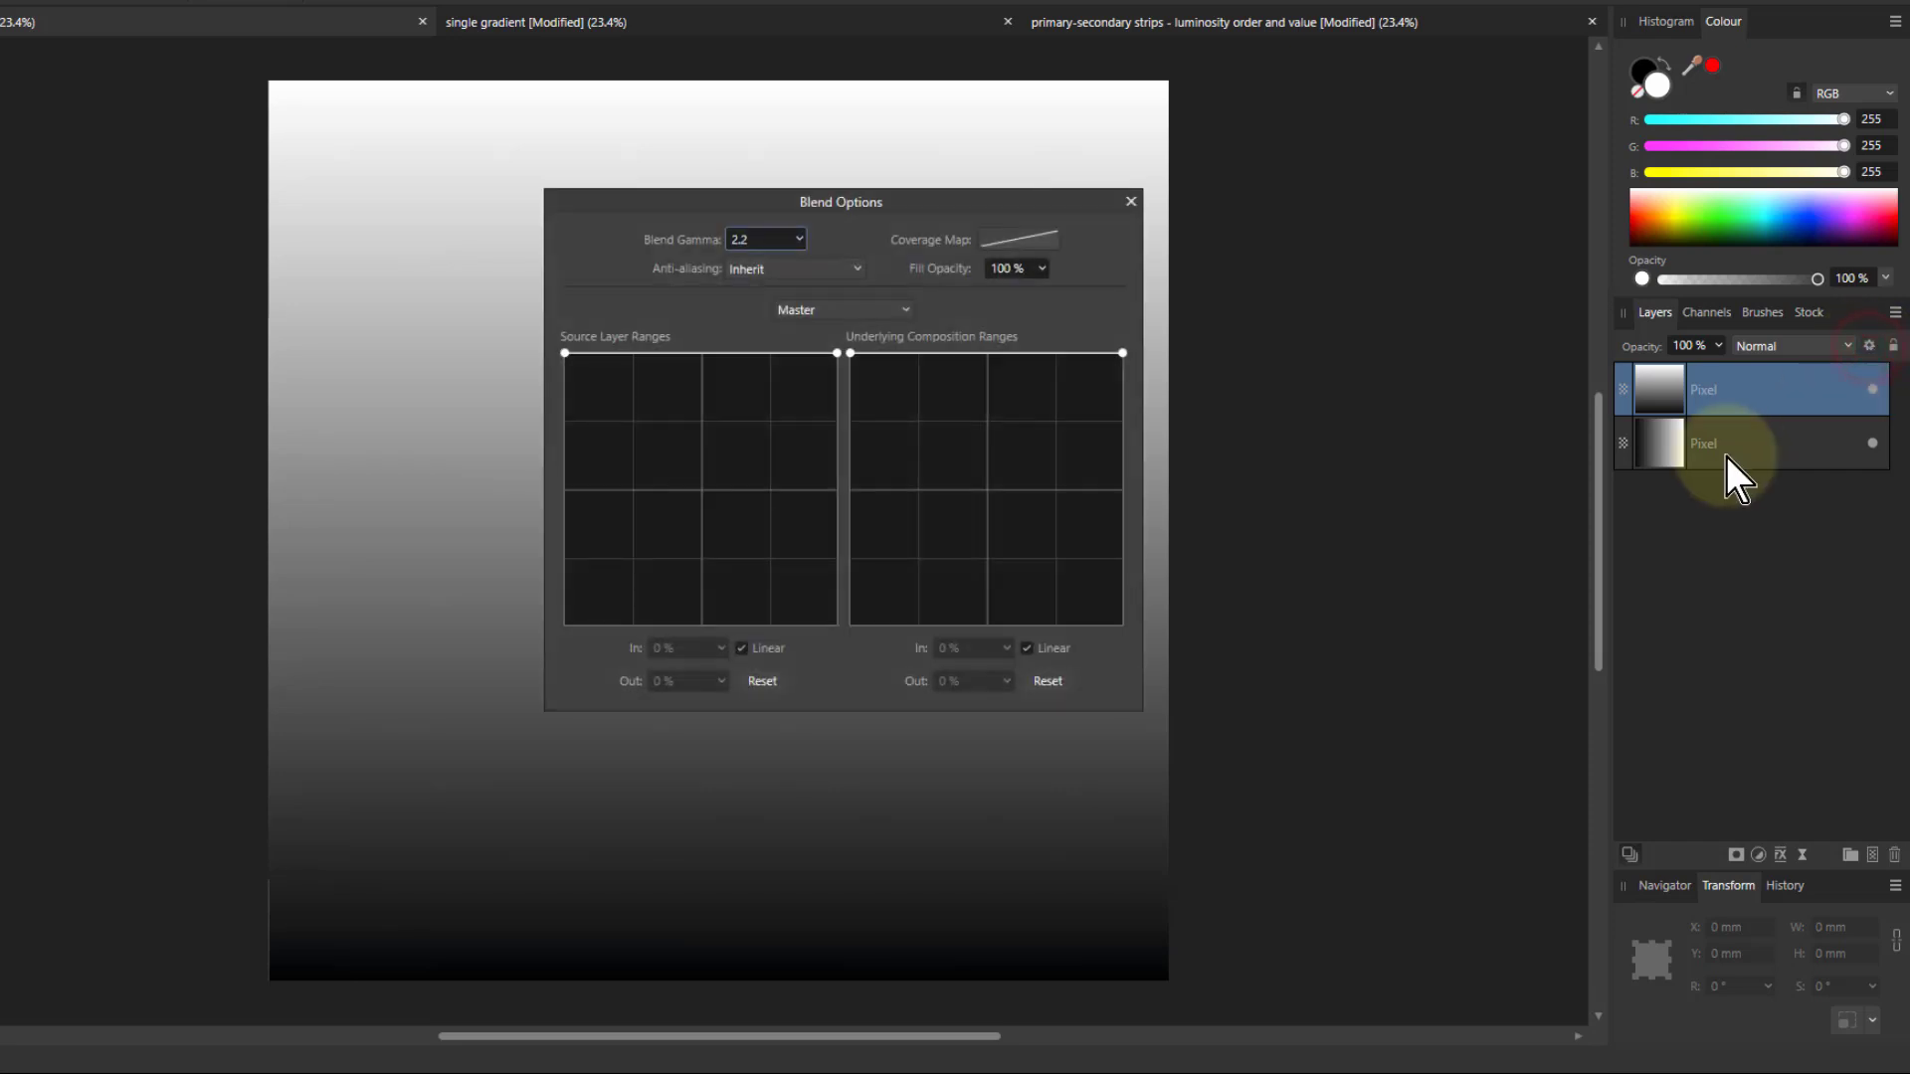
pyautogui.moveTo(607, 197); pyautogui.dragTo(1268, 492)
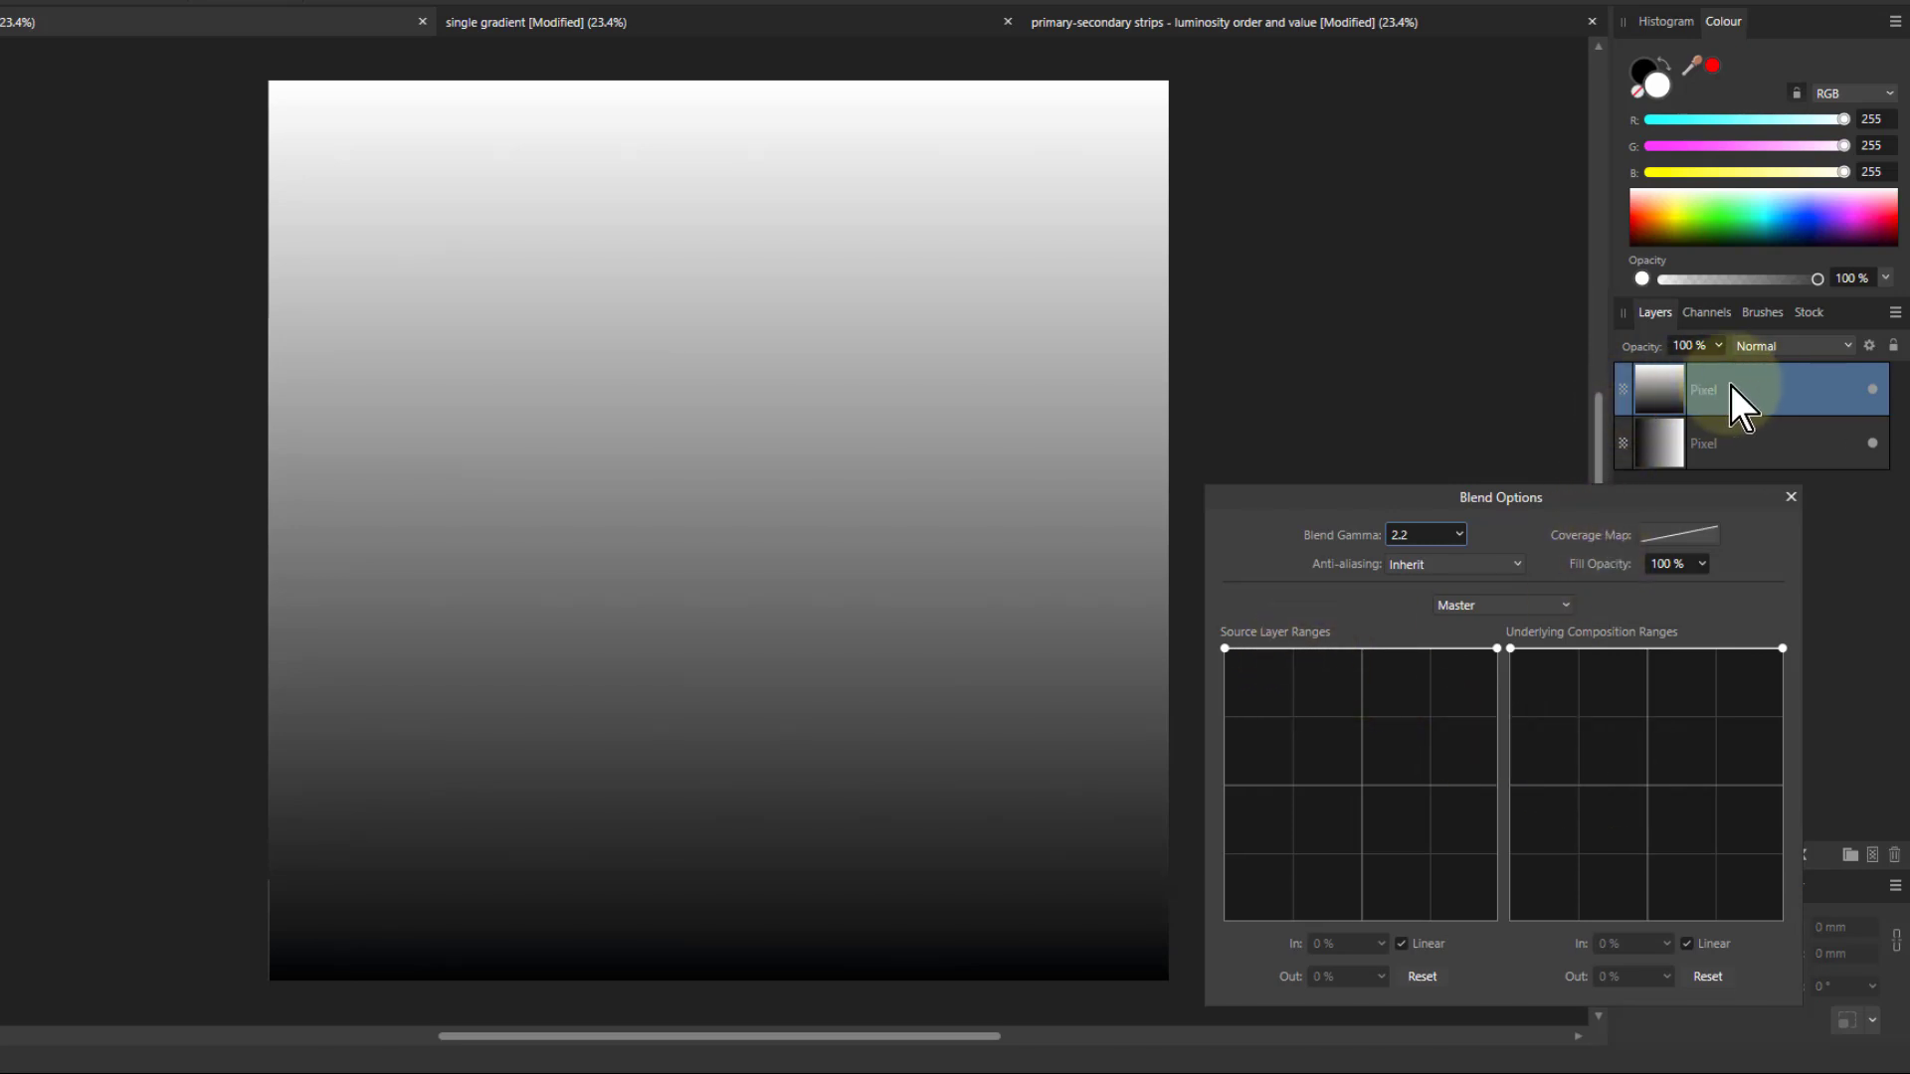
pyautogui.click(1293, 648)
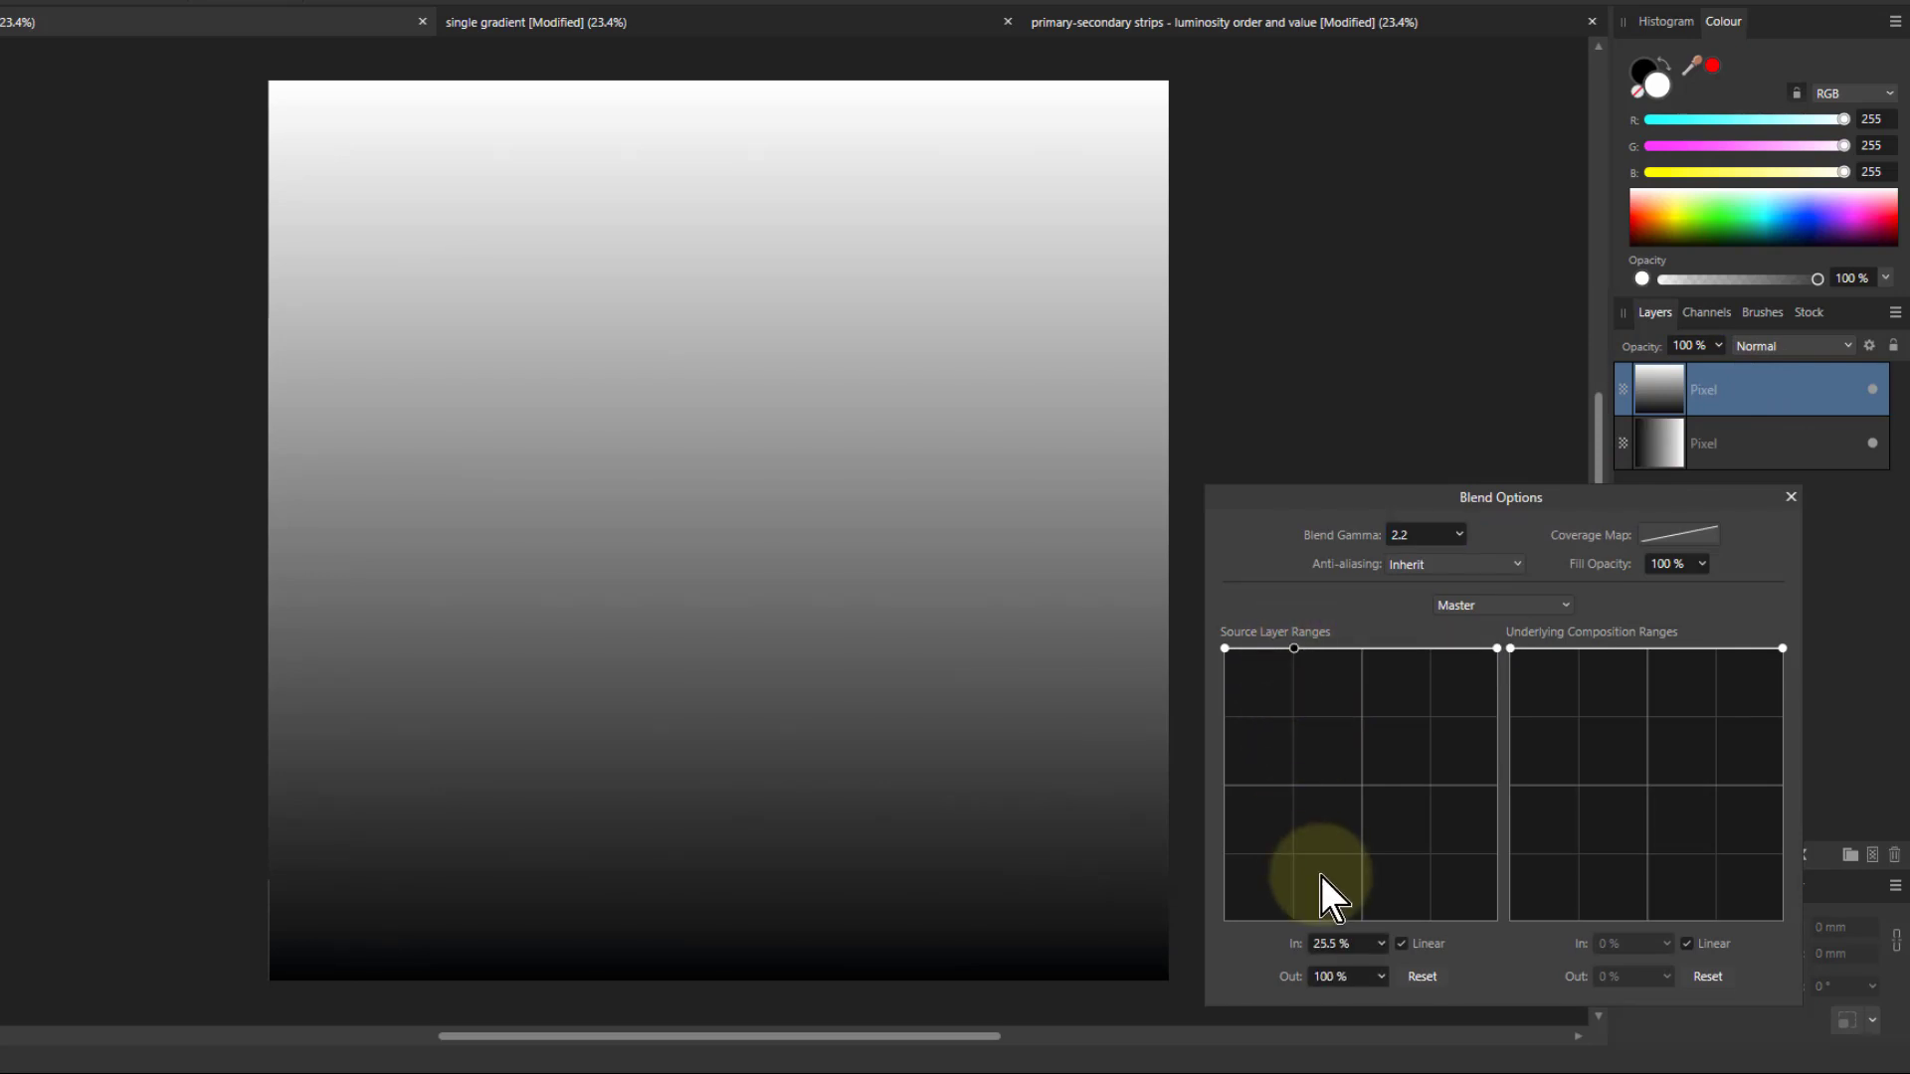
pyautogui.moveTo(1225, 647); pyautogui.dragTo(1310, 969)
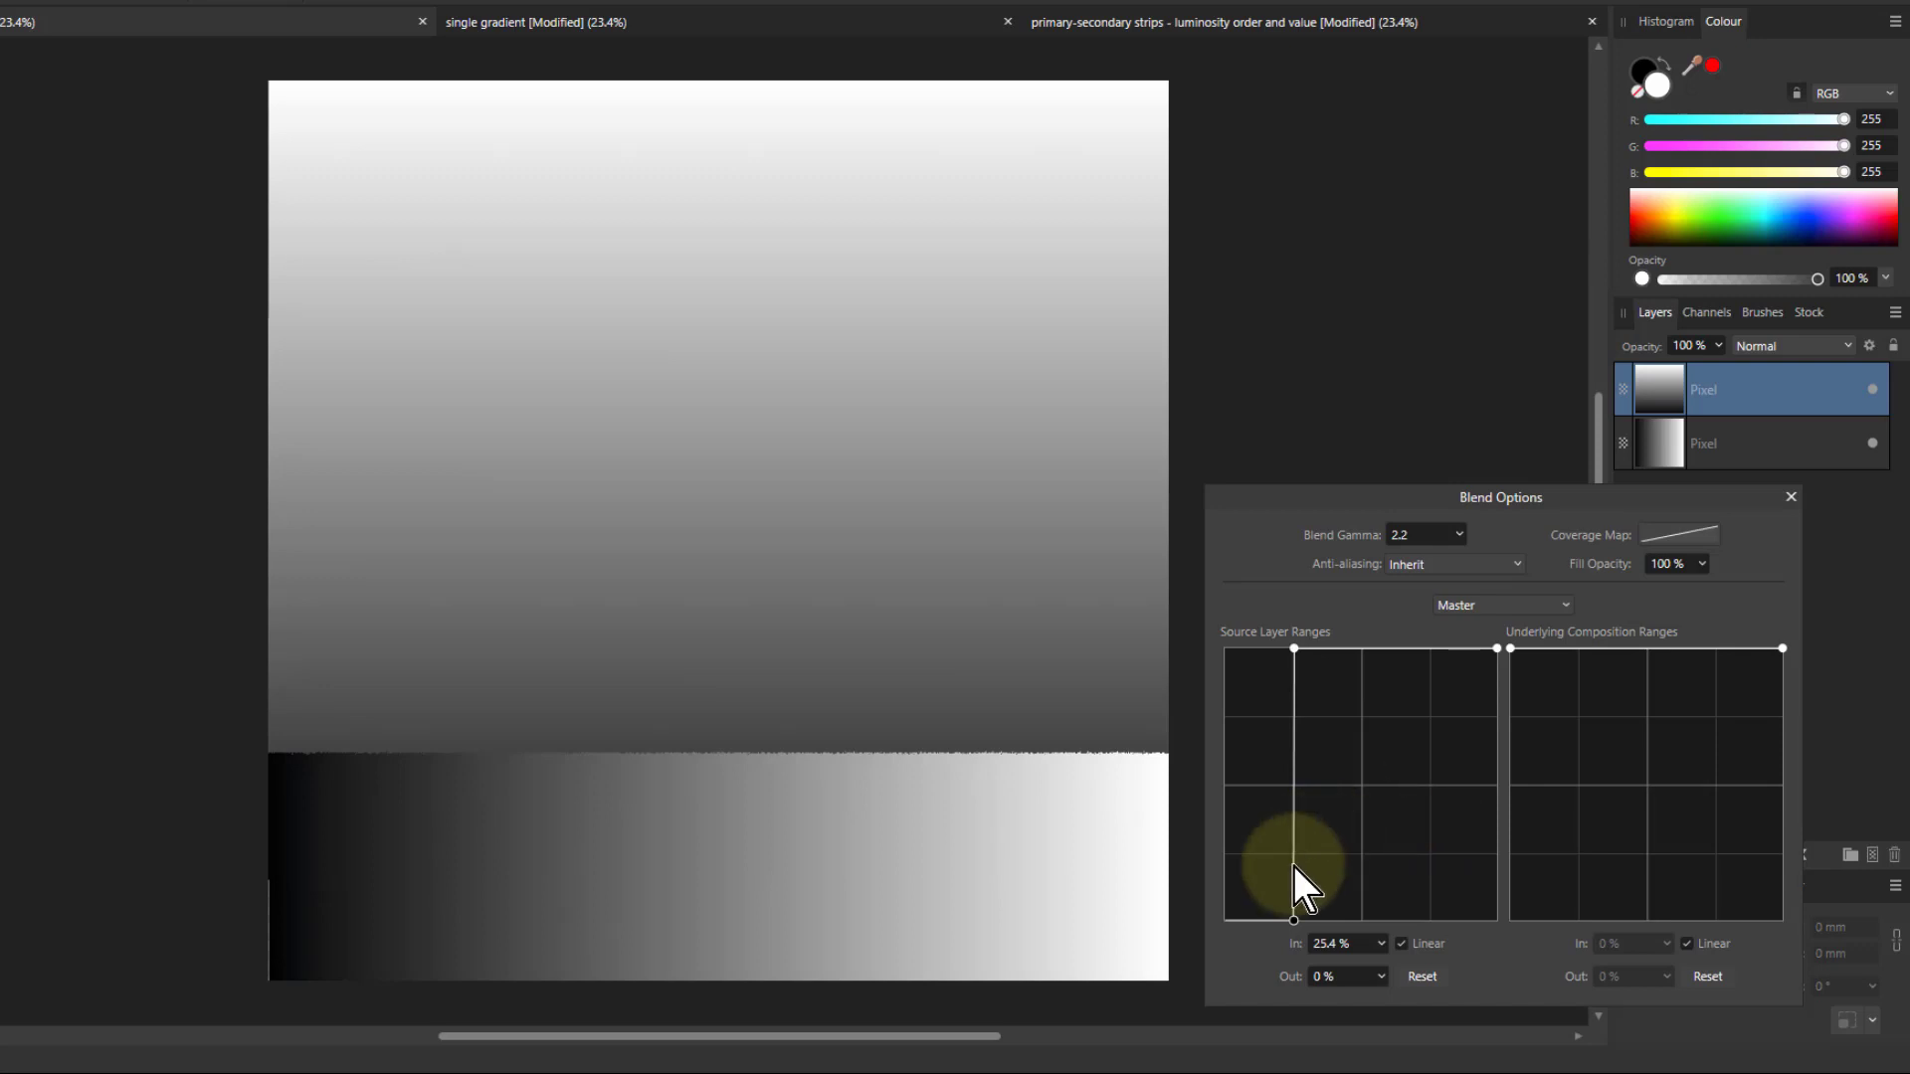
pyautogui.moveTo(1277, 925); pyautogui.dragTo(1200, 582)
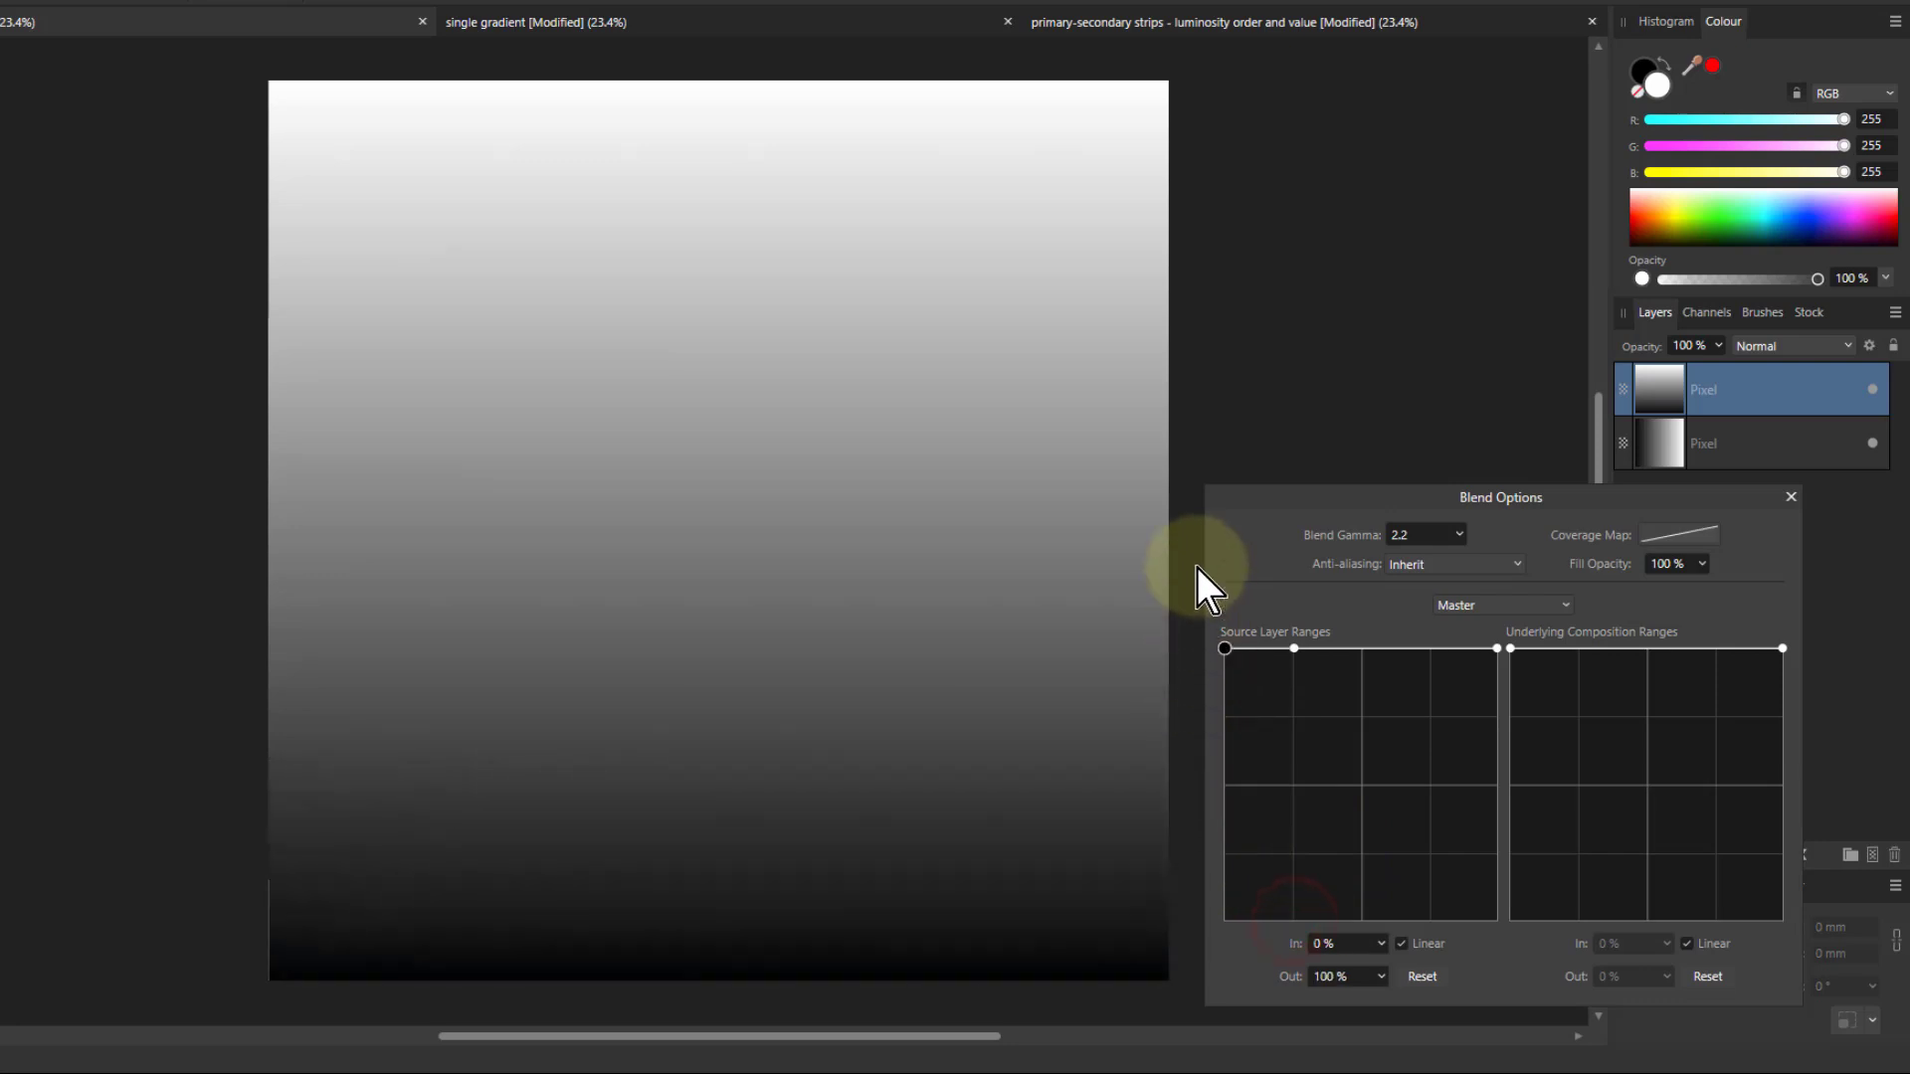
# Cut off the top layer's underlying composition and source ranges at about 25.4% input, with 0% output below
pyautogui.click(1580, 648)
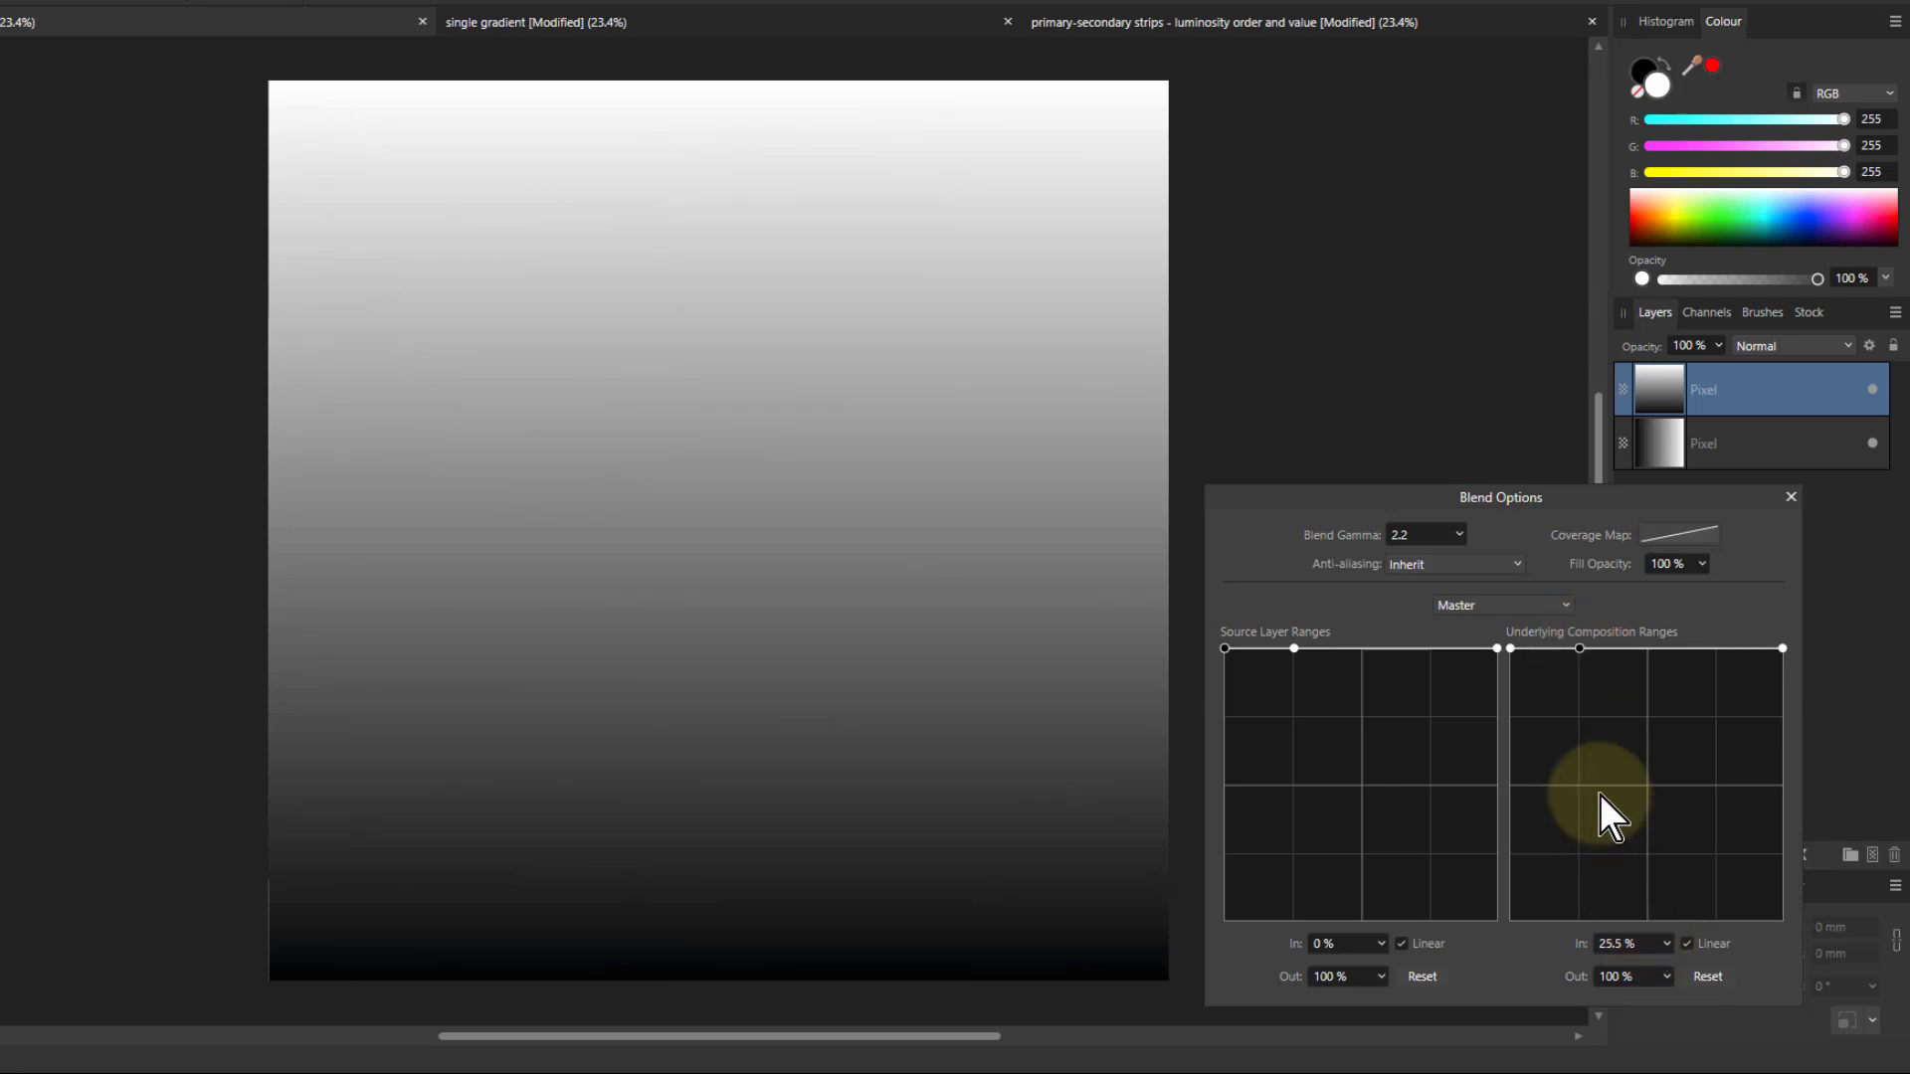
pyautogui.moveTo(1511, 648); pyautogui.dragTo(1655, 965)
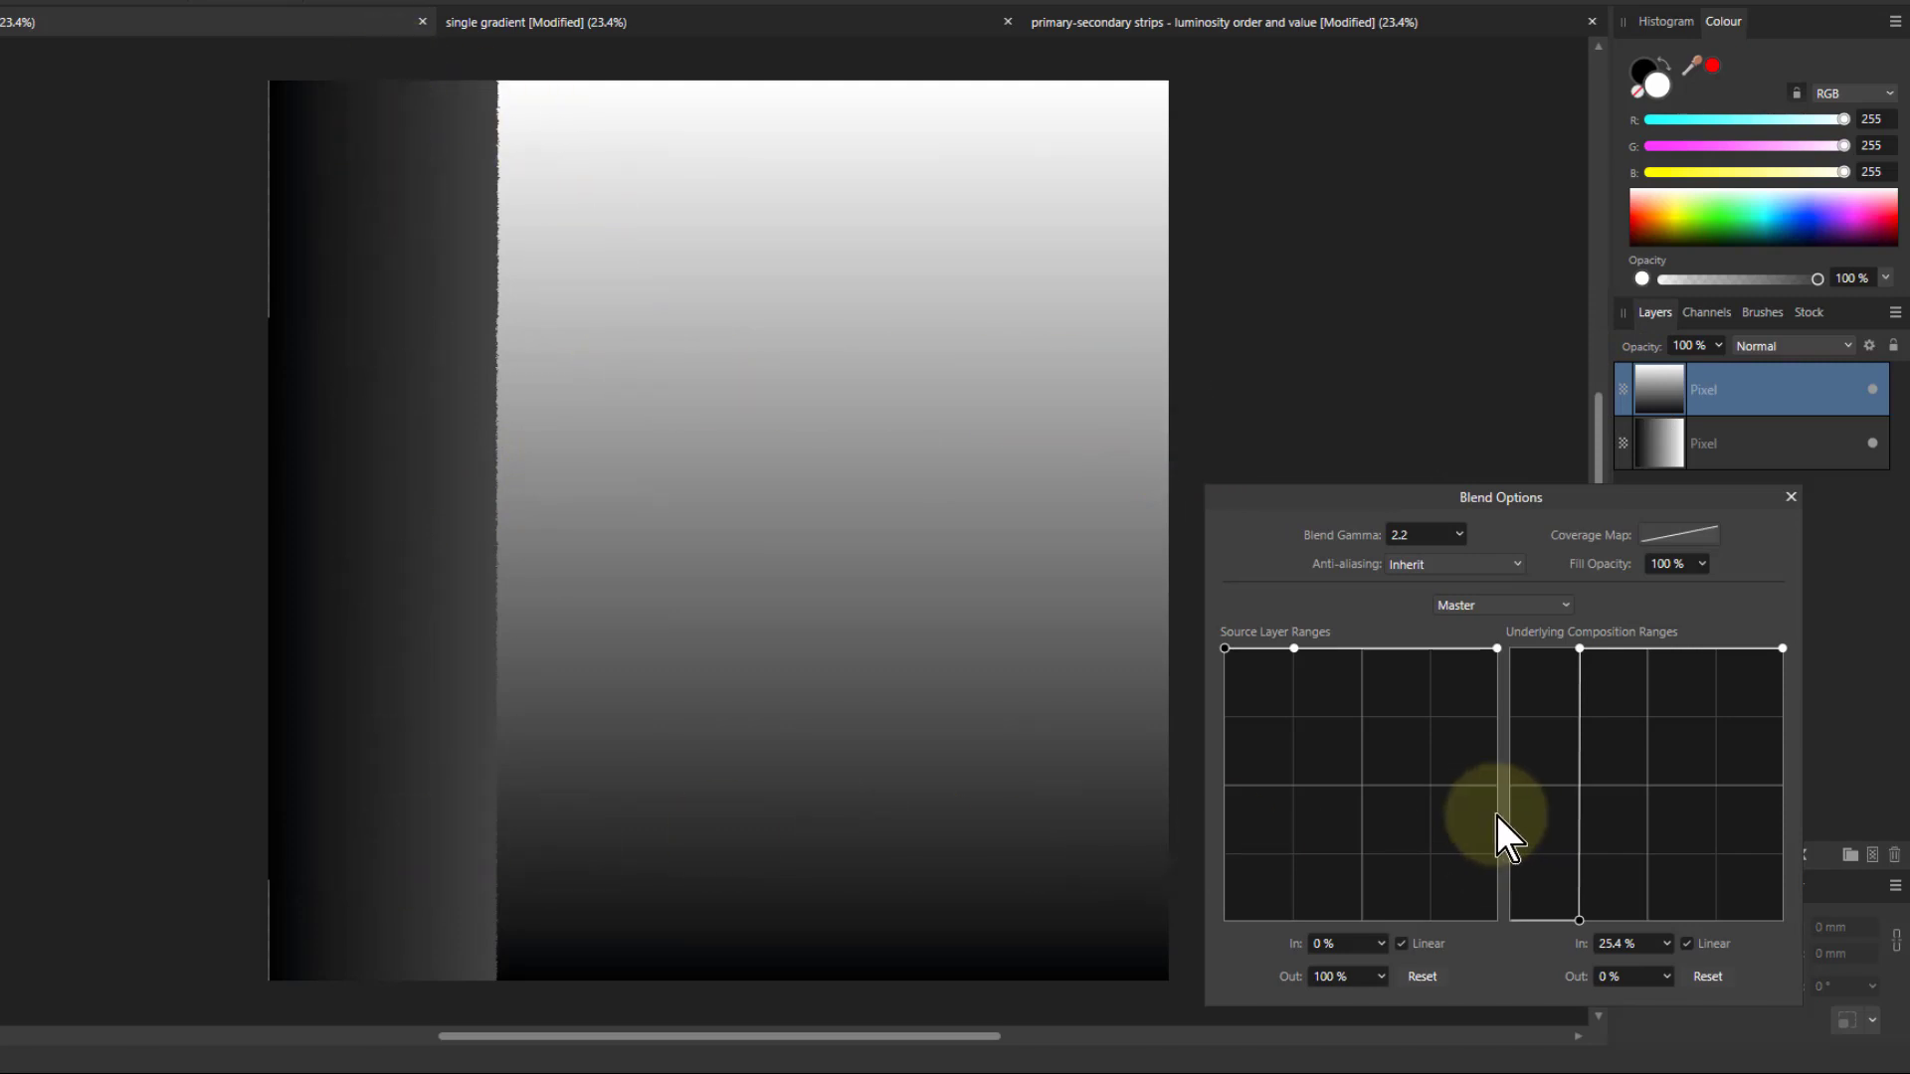
pyautogui.moveTo(1224, 650); pyautogui.dragTo(1484, 1025)
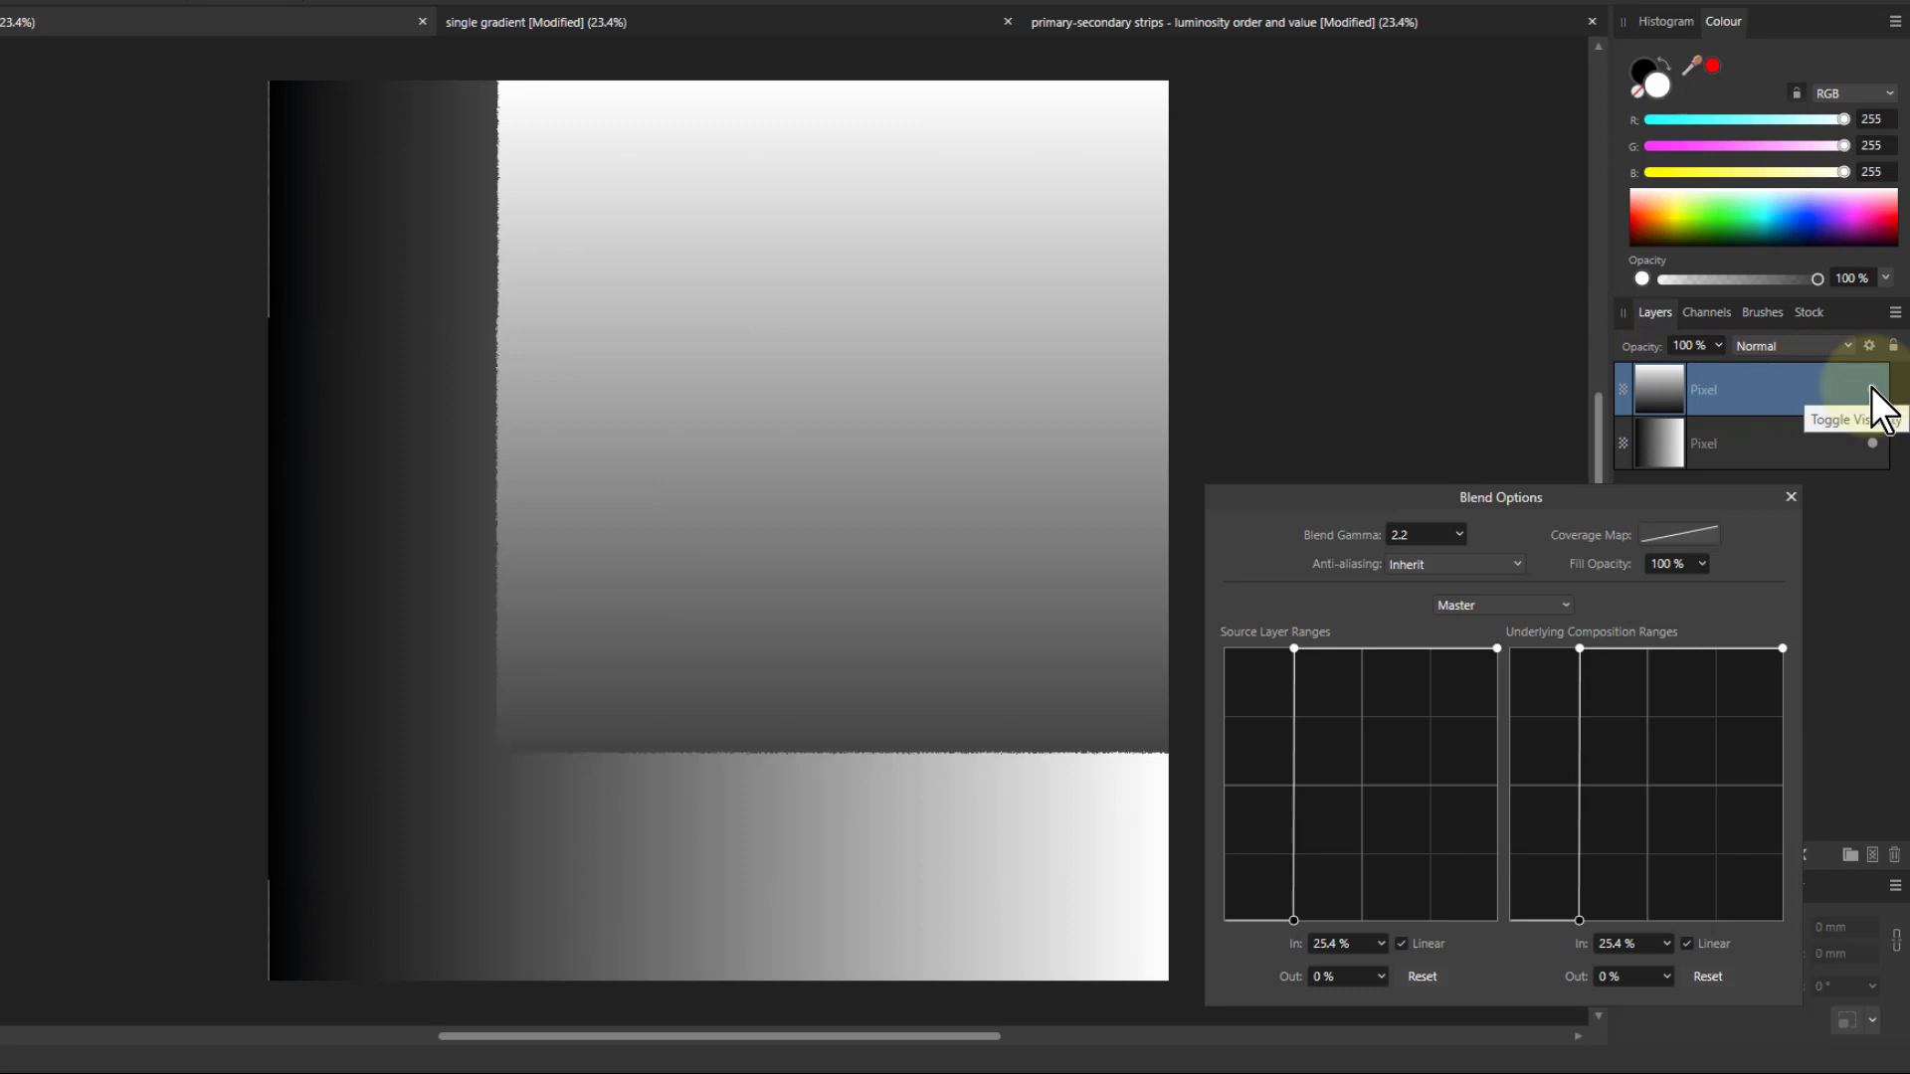
# In the single gradient document, add a Recolour adjustment and place it above the Background layer
pyautogui.click(761, 30)
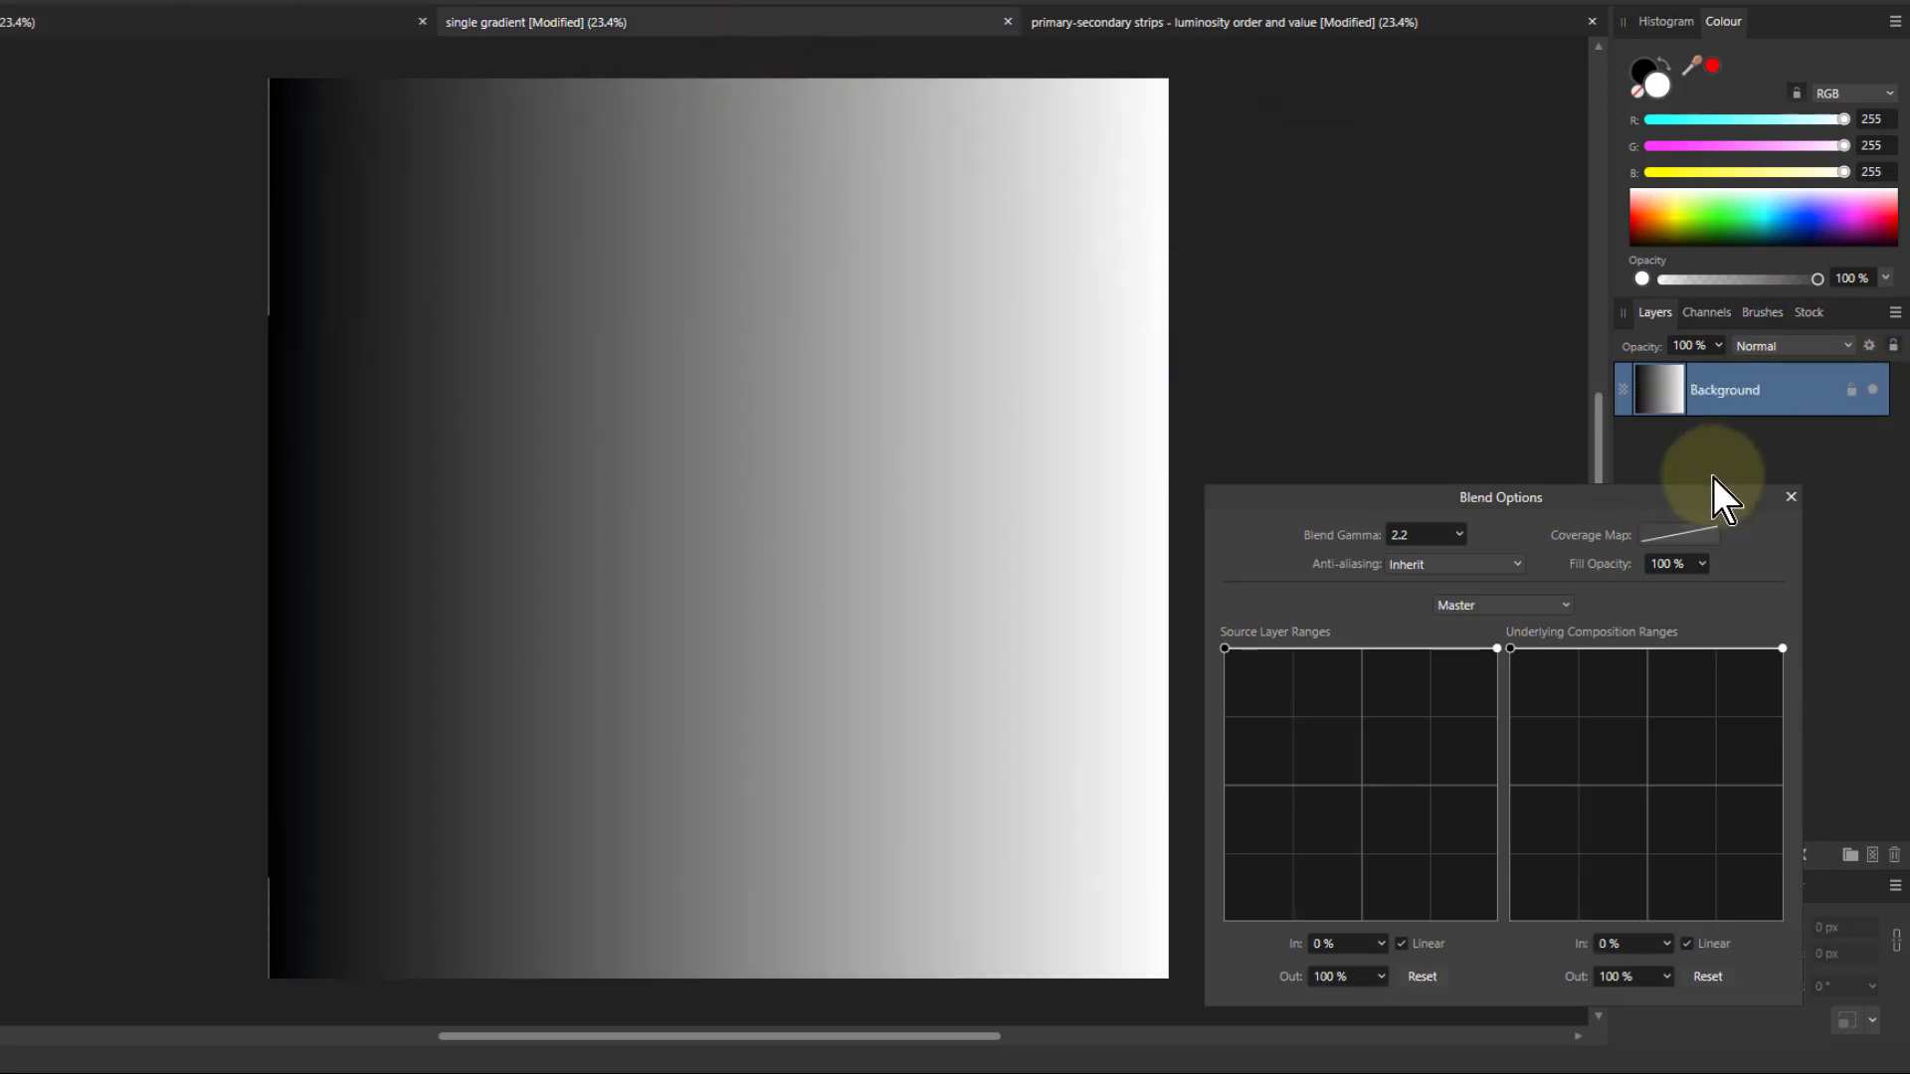
pyautogui.click(1790, 496)
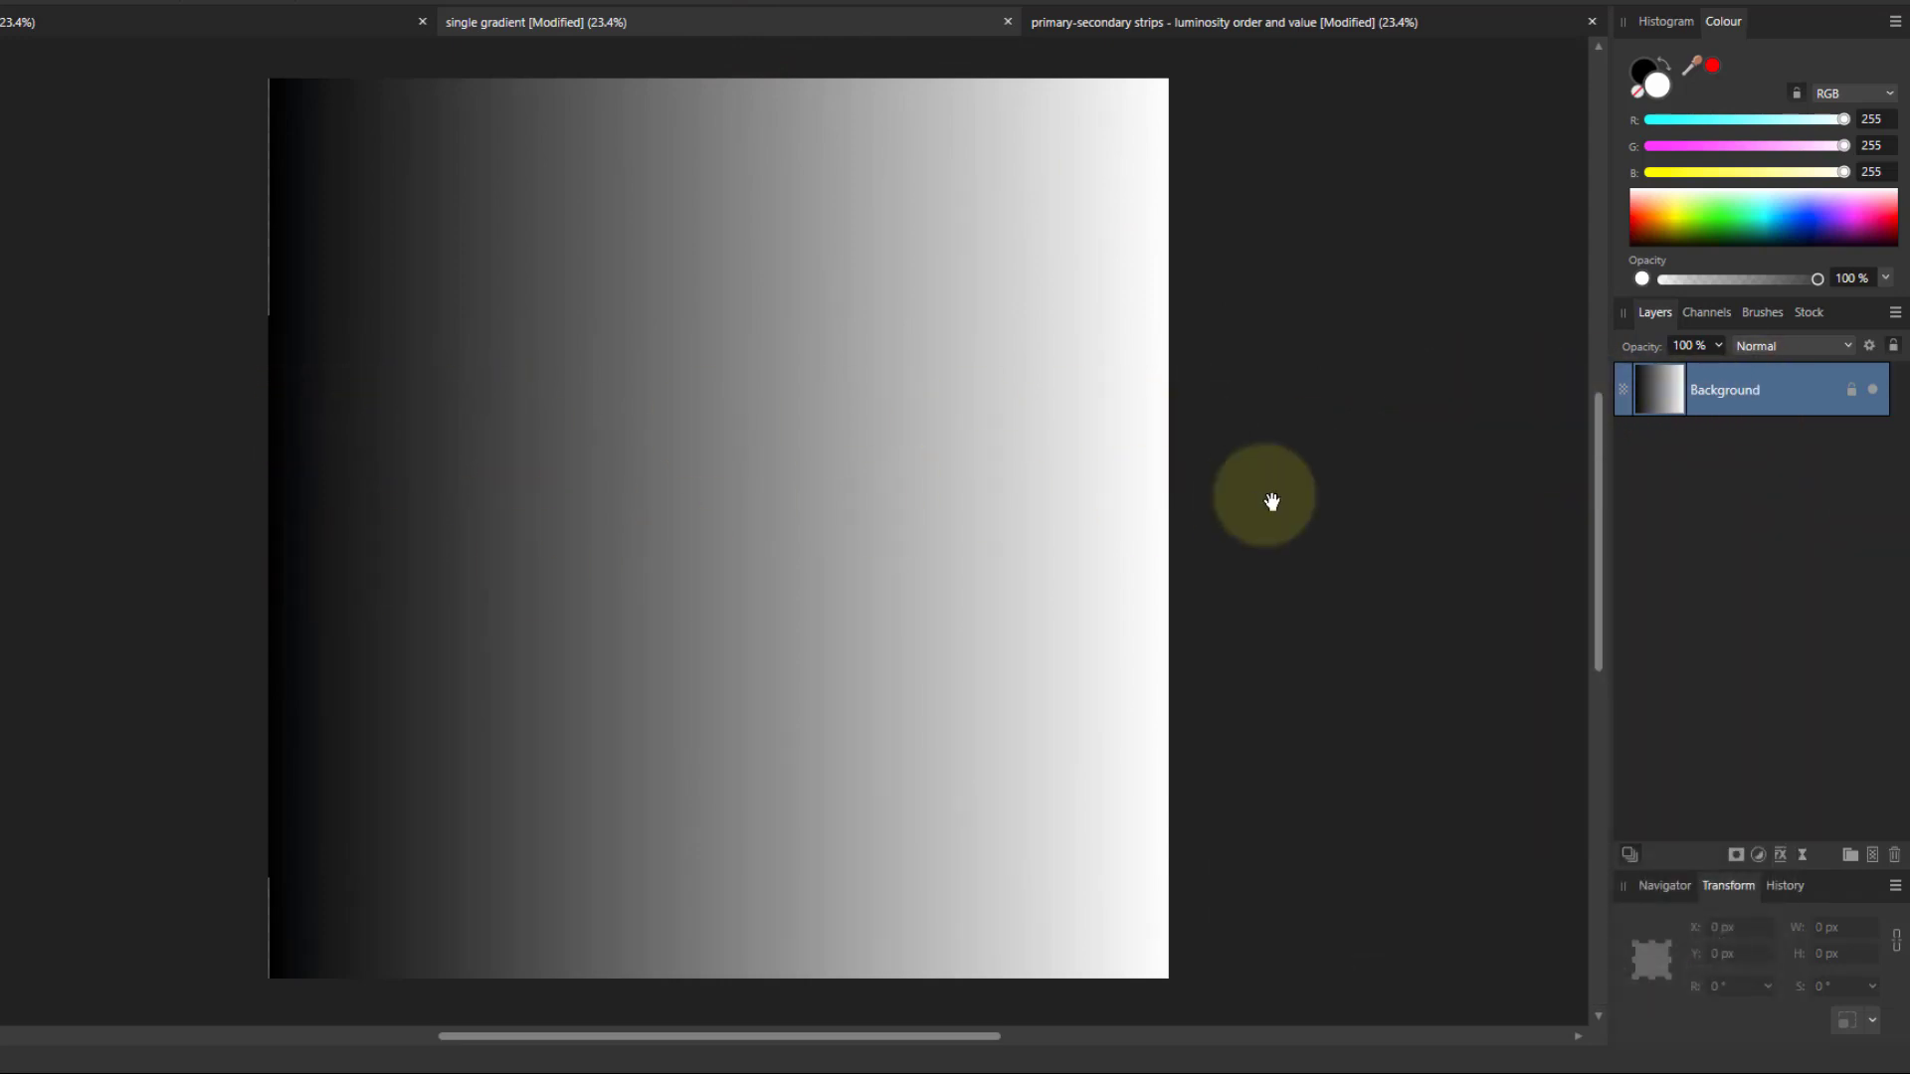
pyautogui.click(1758, 857)
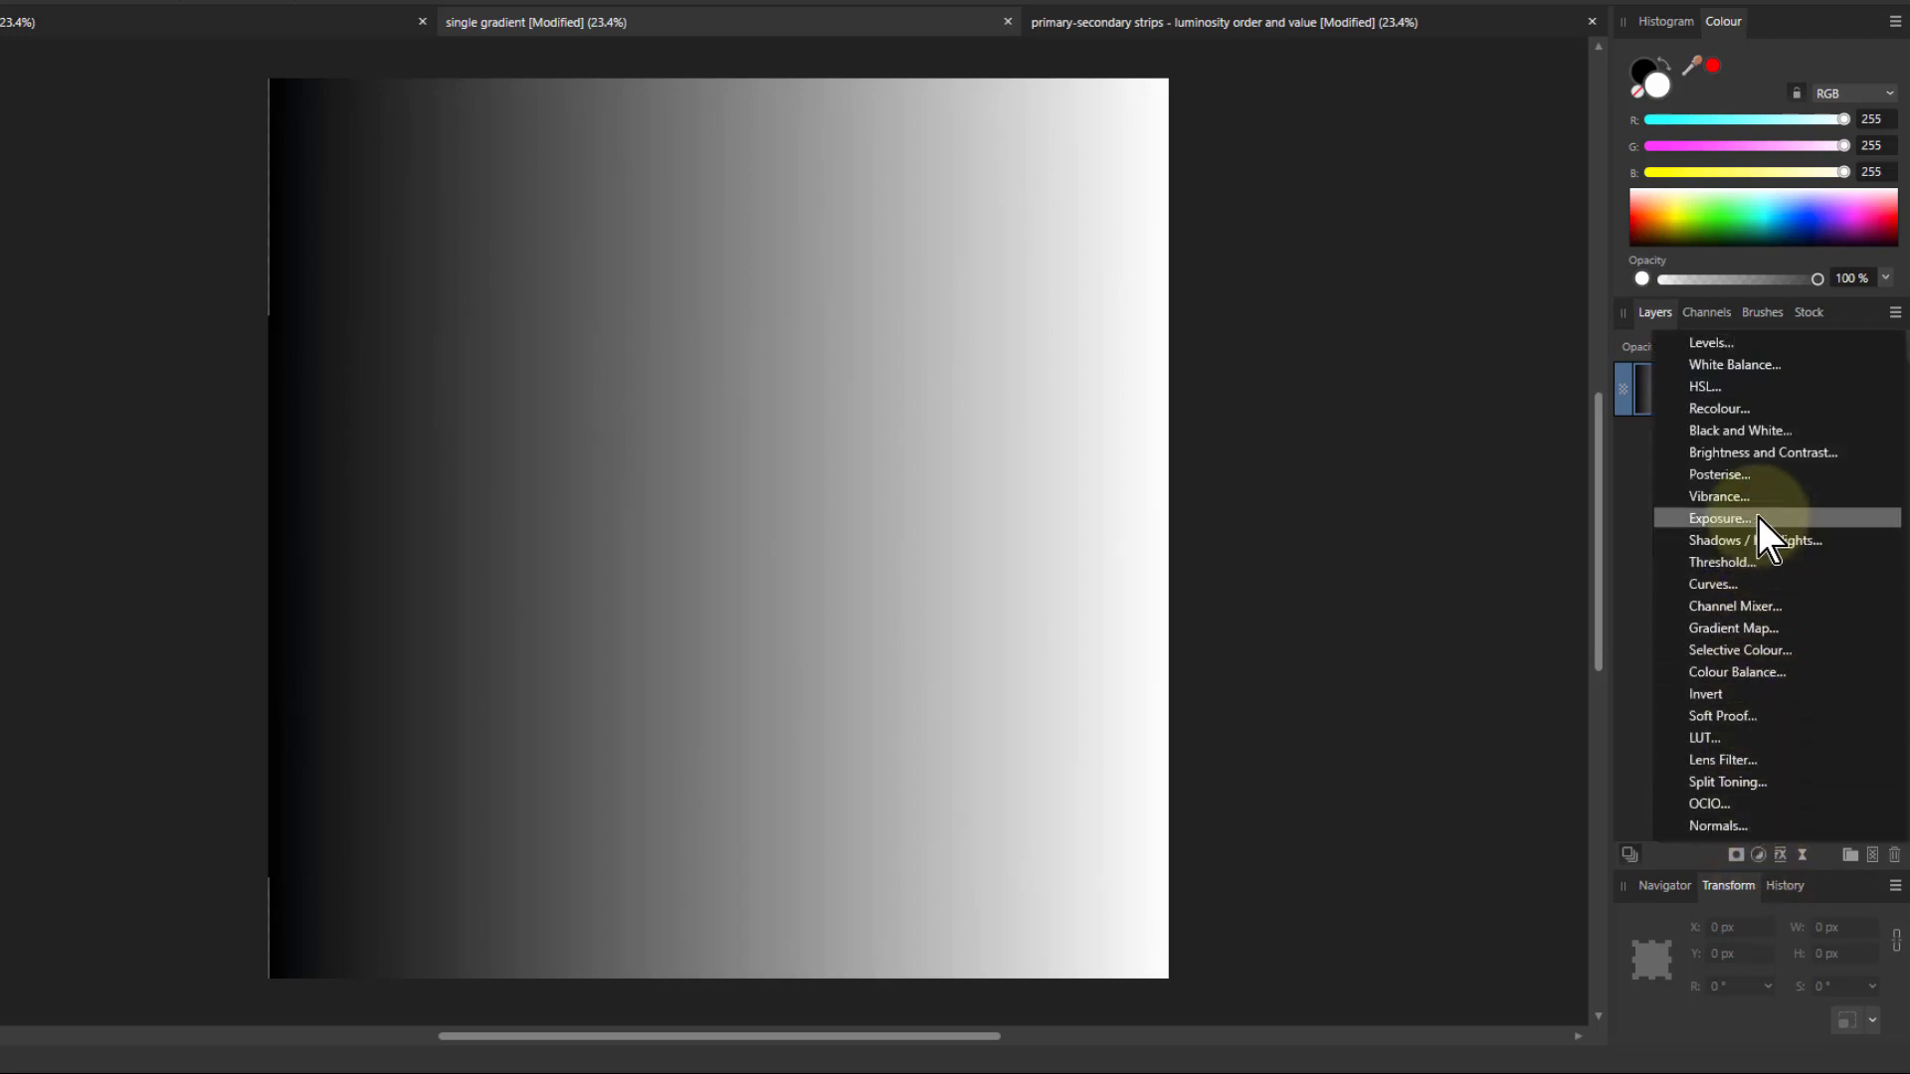
pyautogui.click(1715, 406)
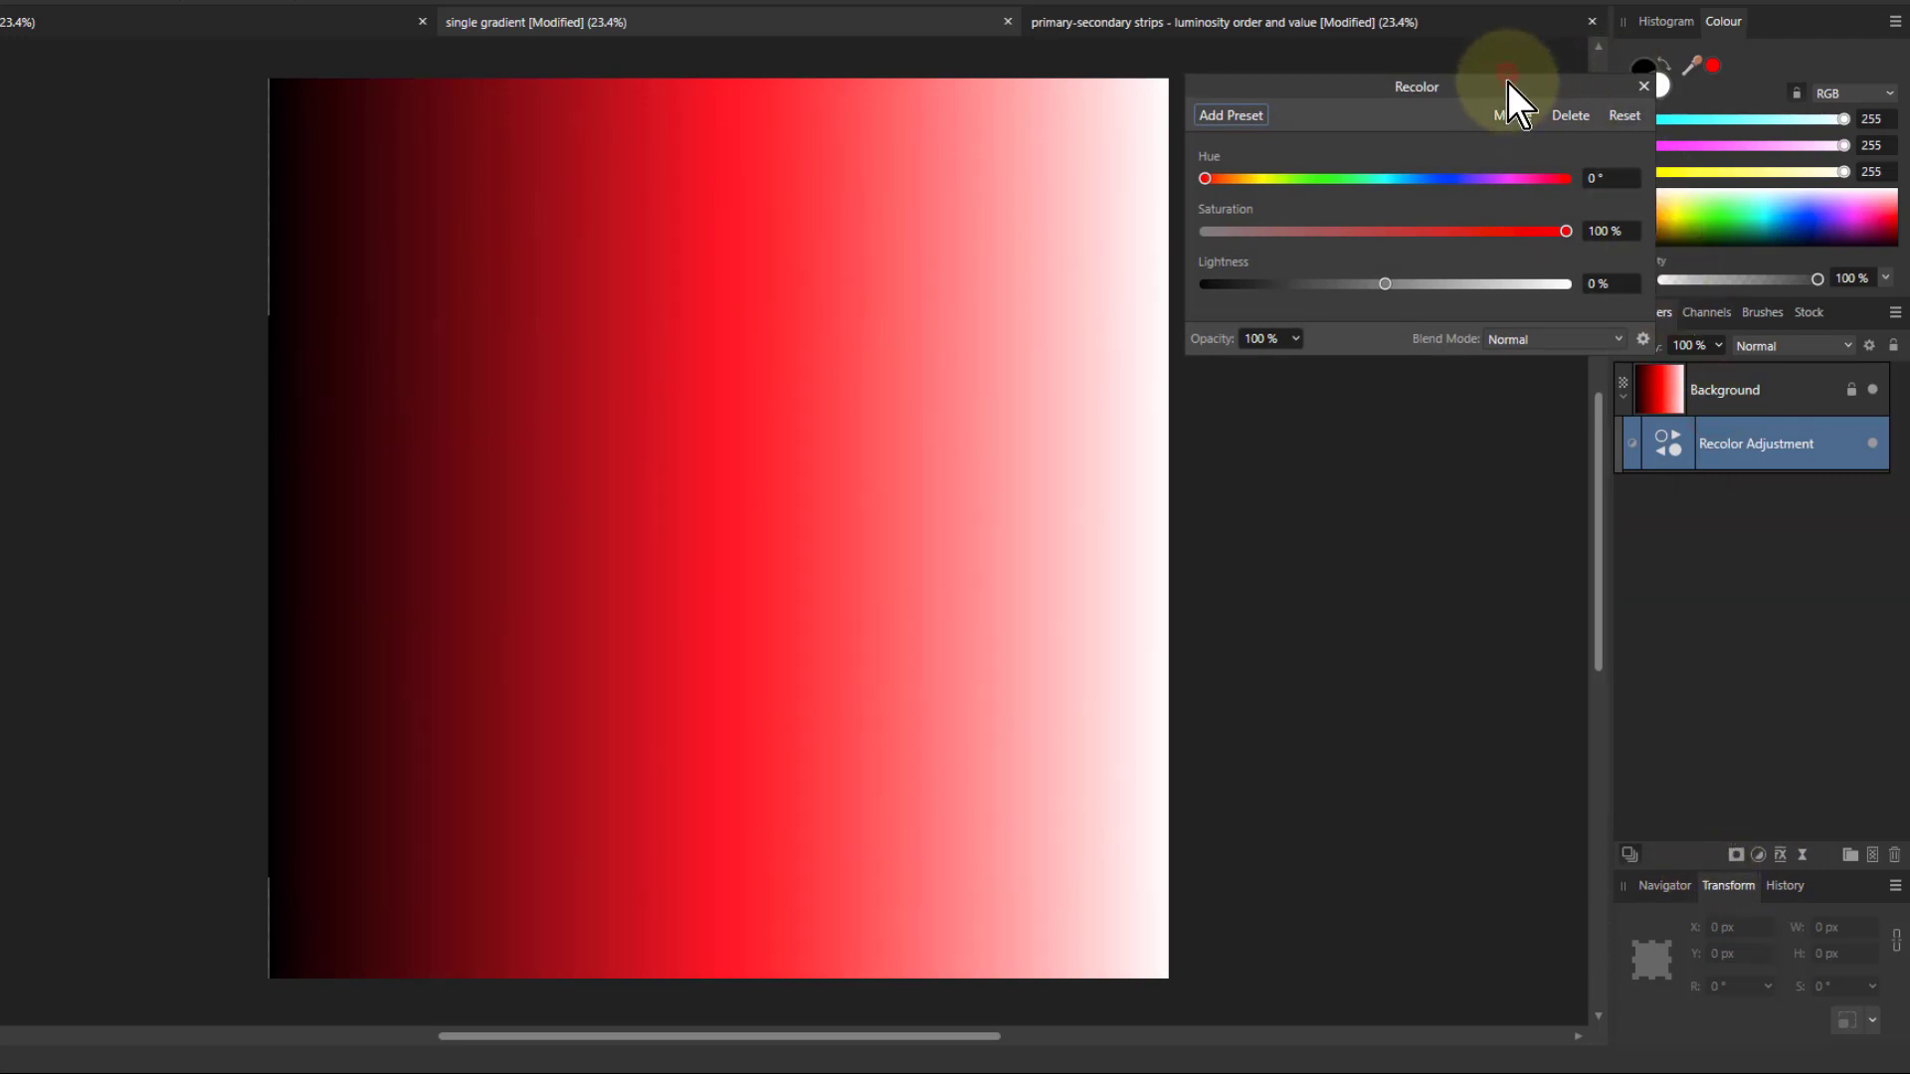
pyautogui.moveTo(1507, 81)
pyautogui.mouseDown()
pyautogui.moveTo(1446, 117)
pyautogui.moveTo(1526, 49)
pyautogui.mouseUp()
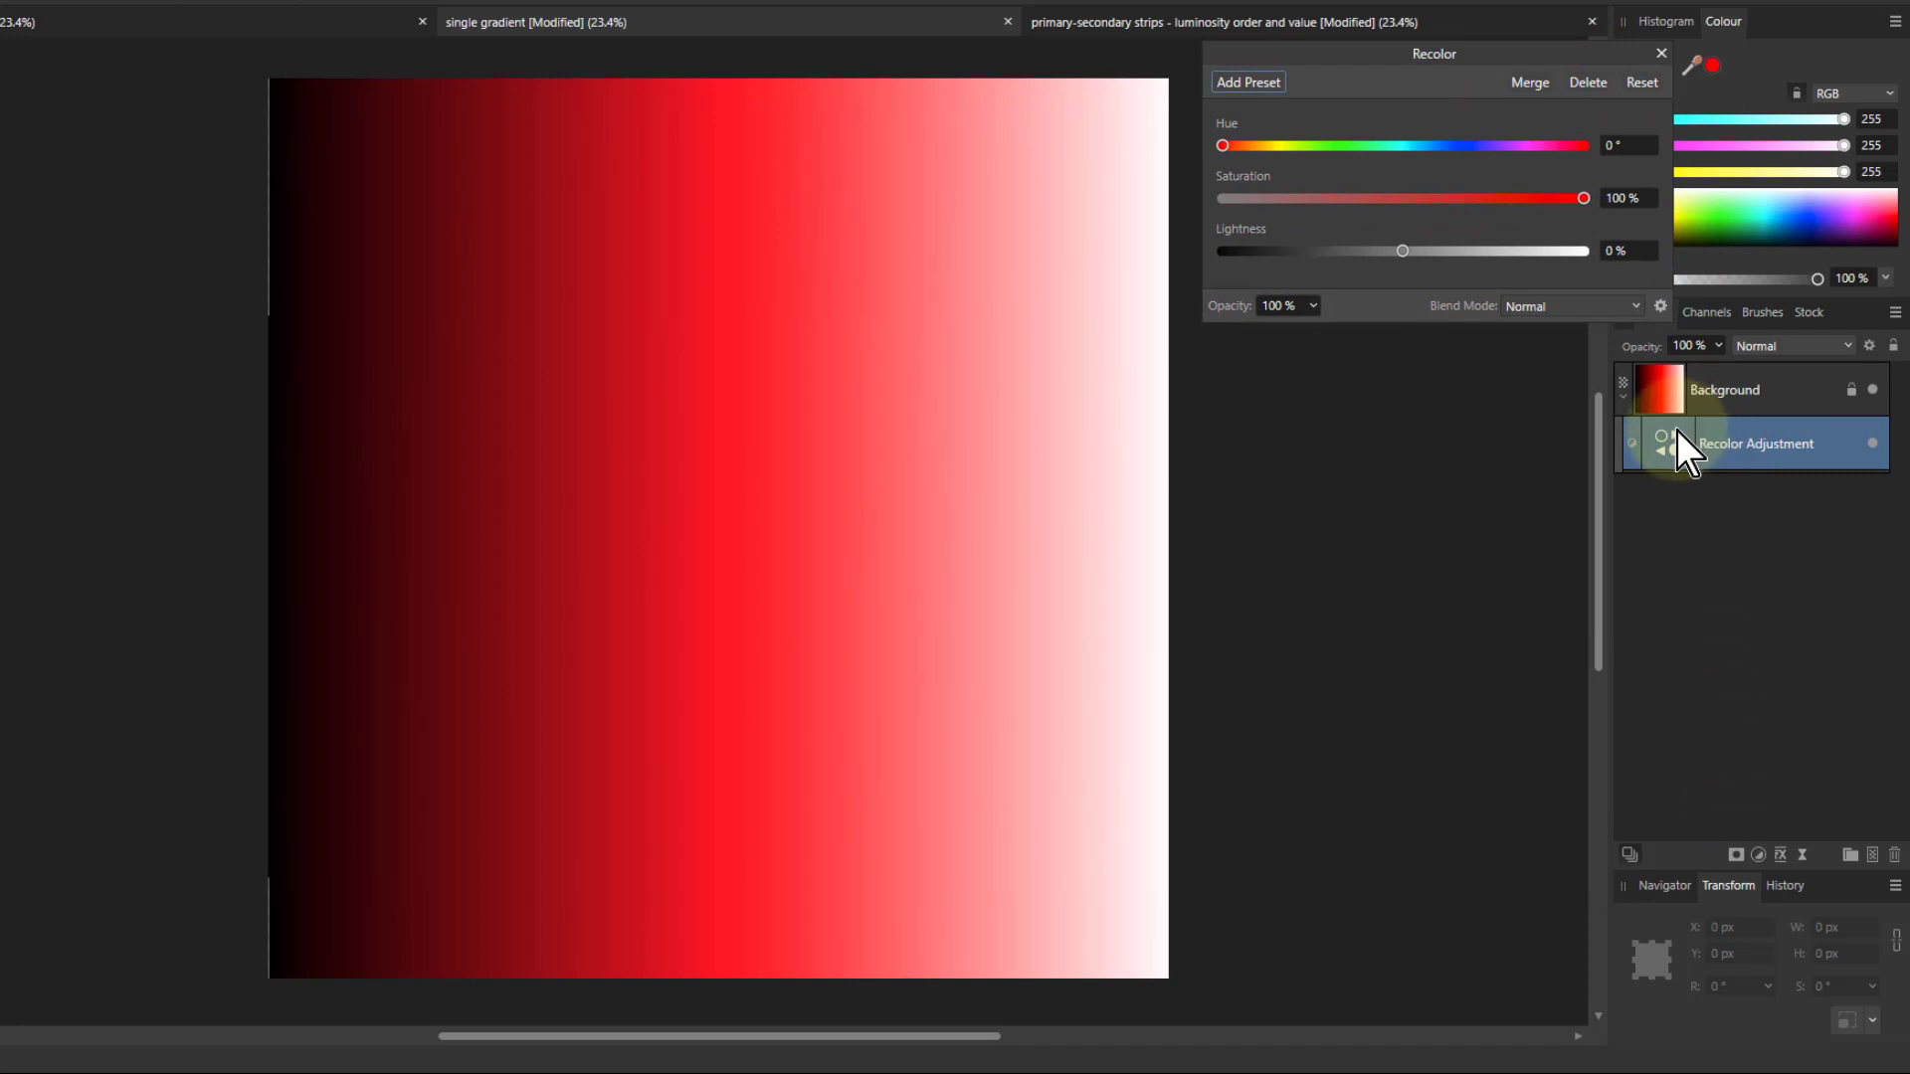
pyautogui.moveTo(1675, 429); pyautogui.dragTo(1675, 361)
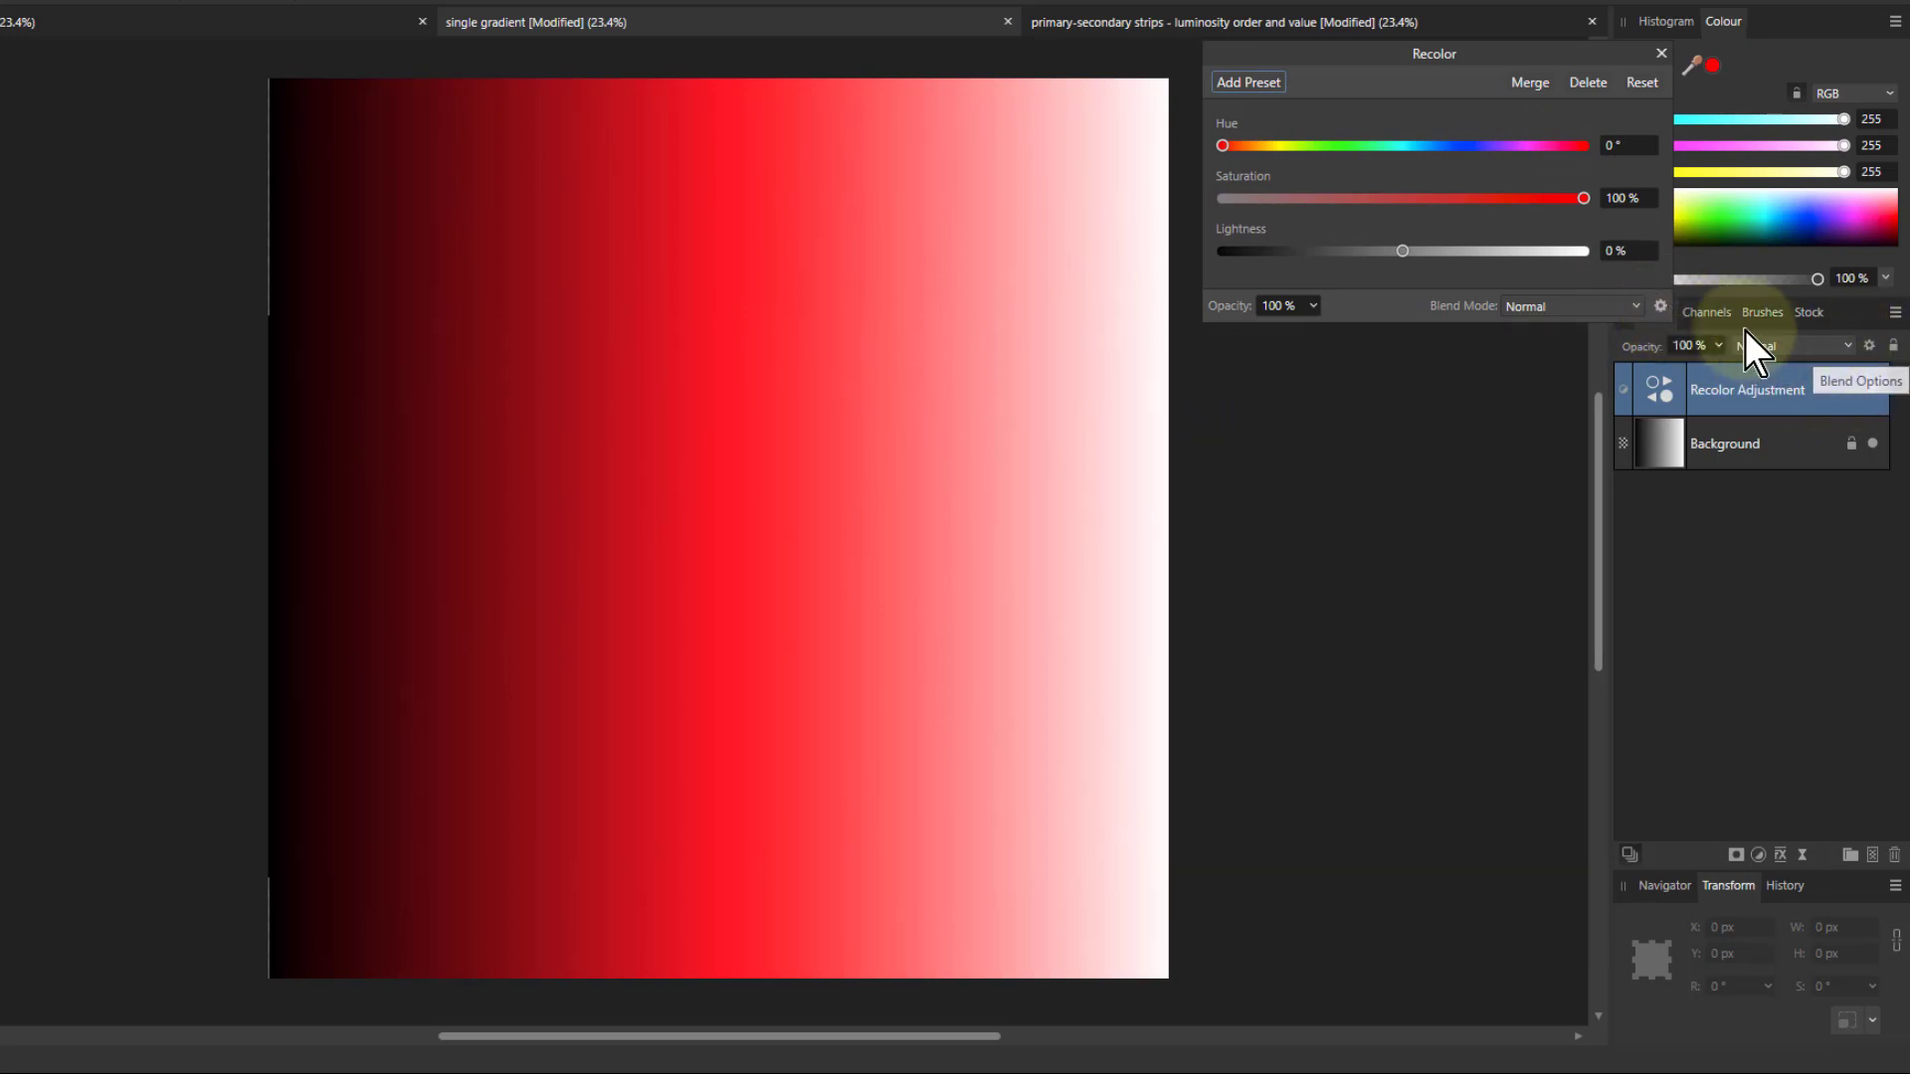
# In the Recolour adjustment's Blend Options, try underlying range cut-offs at 25.4% and 17.4% input, and restore the start point to 0% input, 100% output
pyautogui.click(1661, 307)
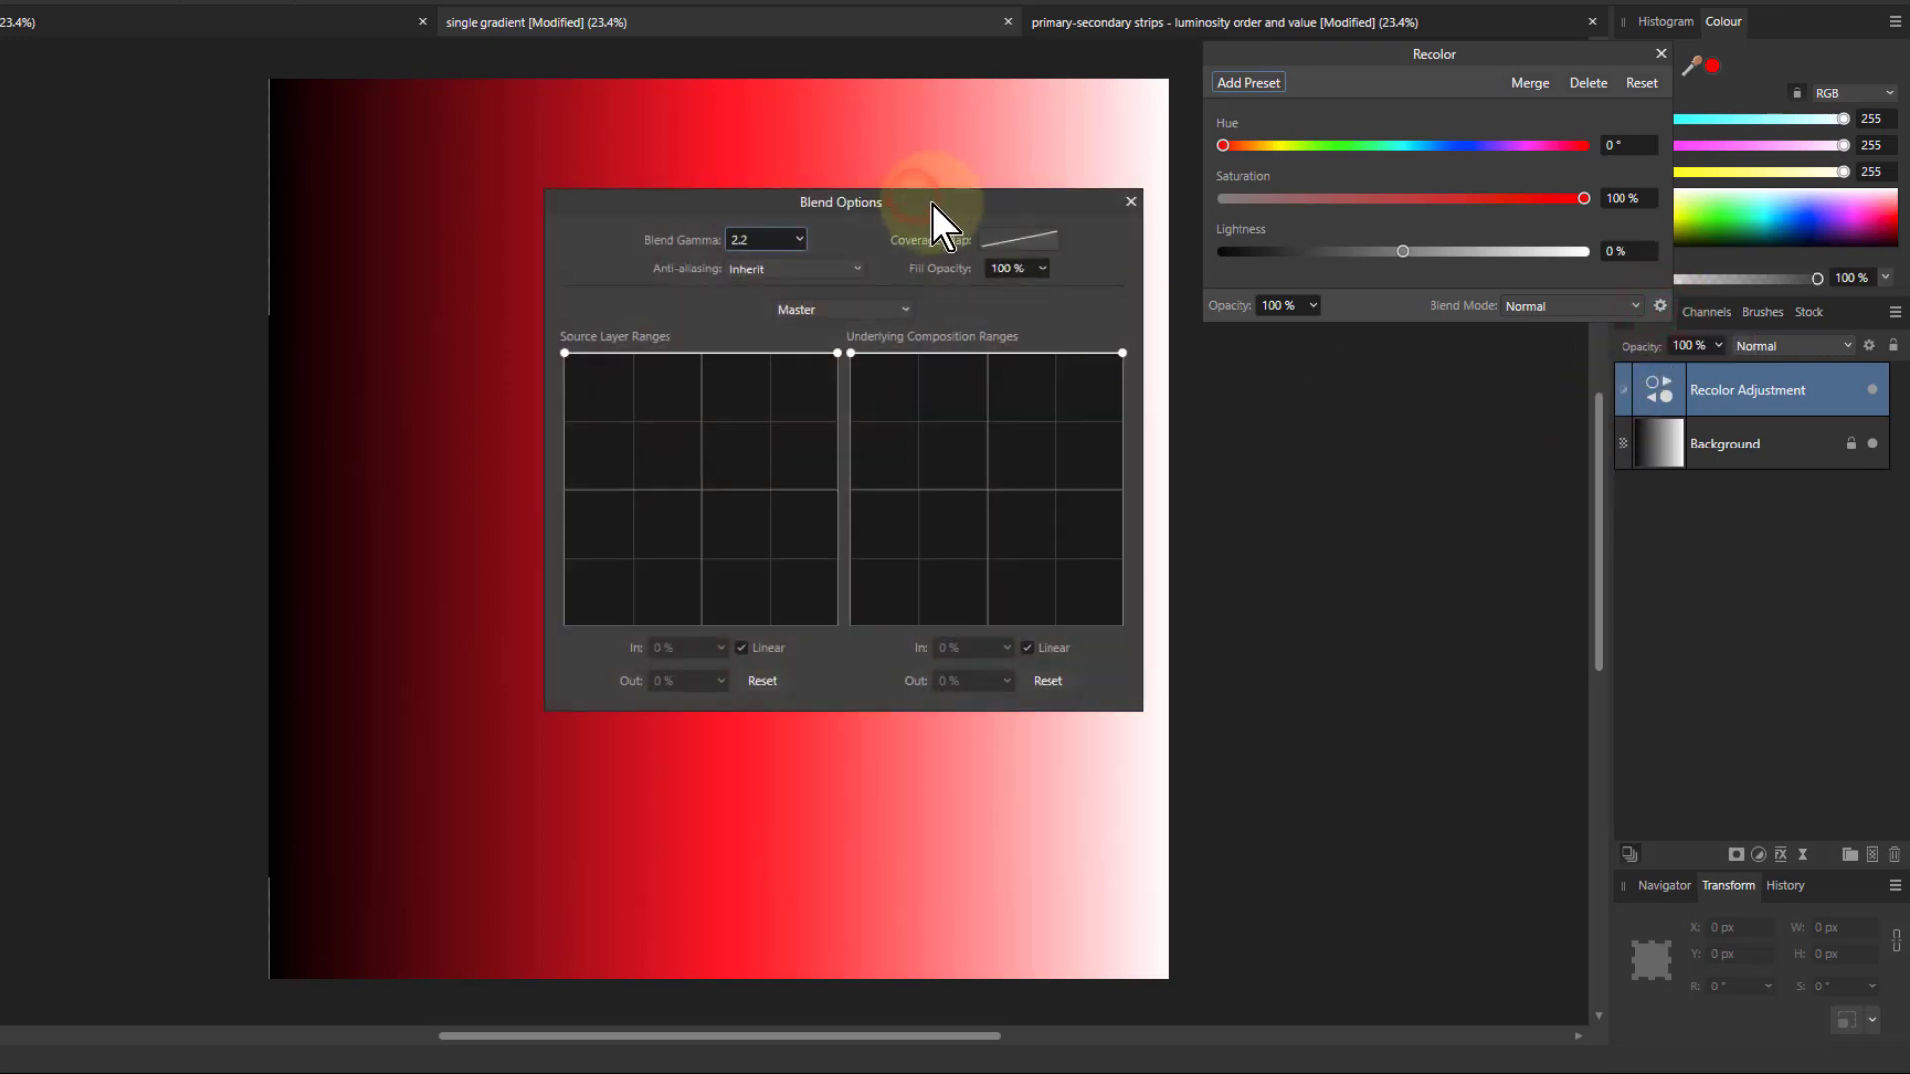
pyautogui.moveTo(913, 197); pyautogui.dragTo(1570, 498)
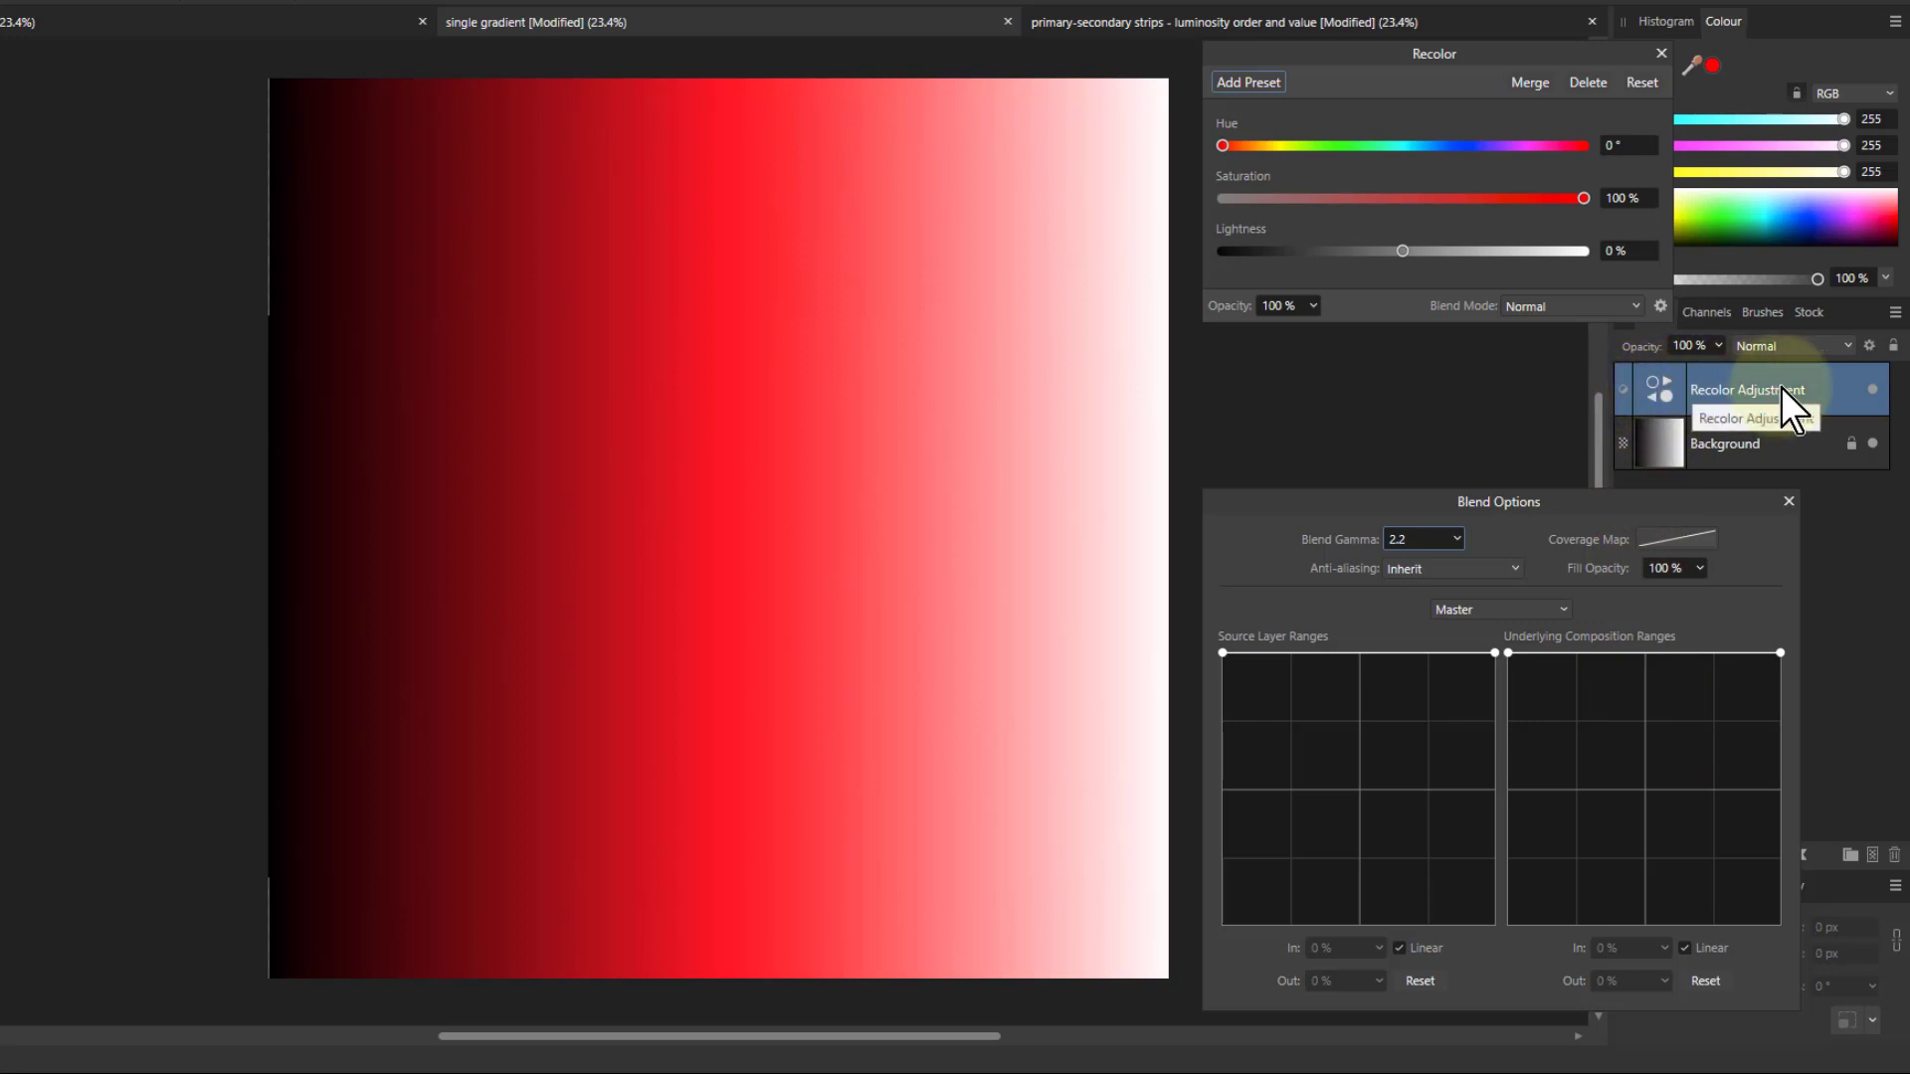
pyautogui.click(1577, 653)
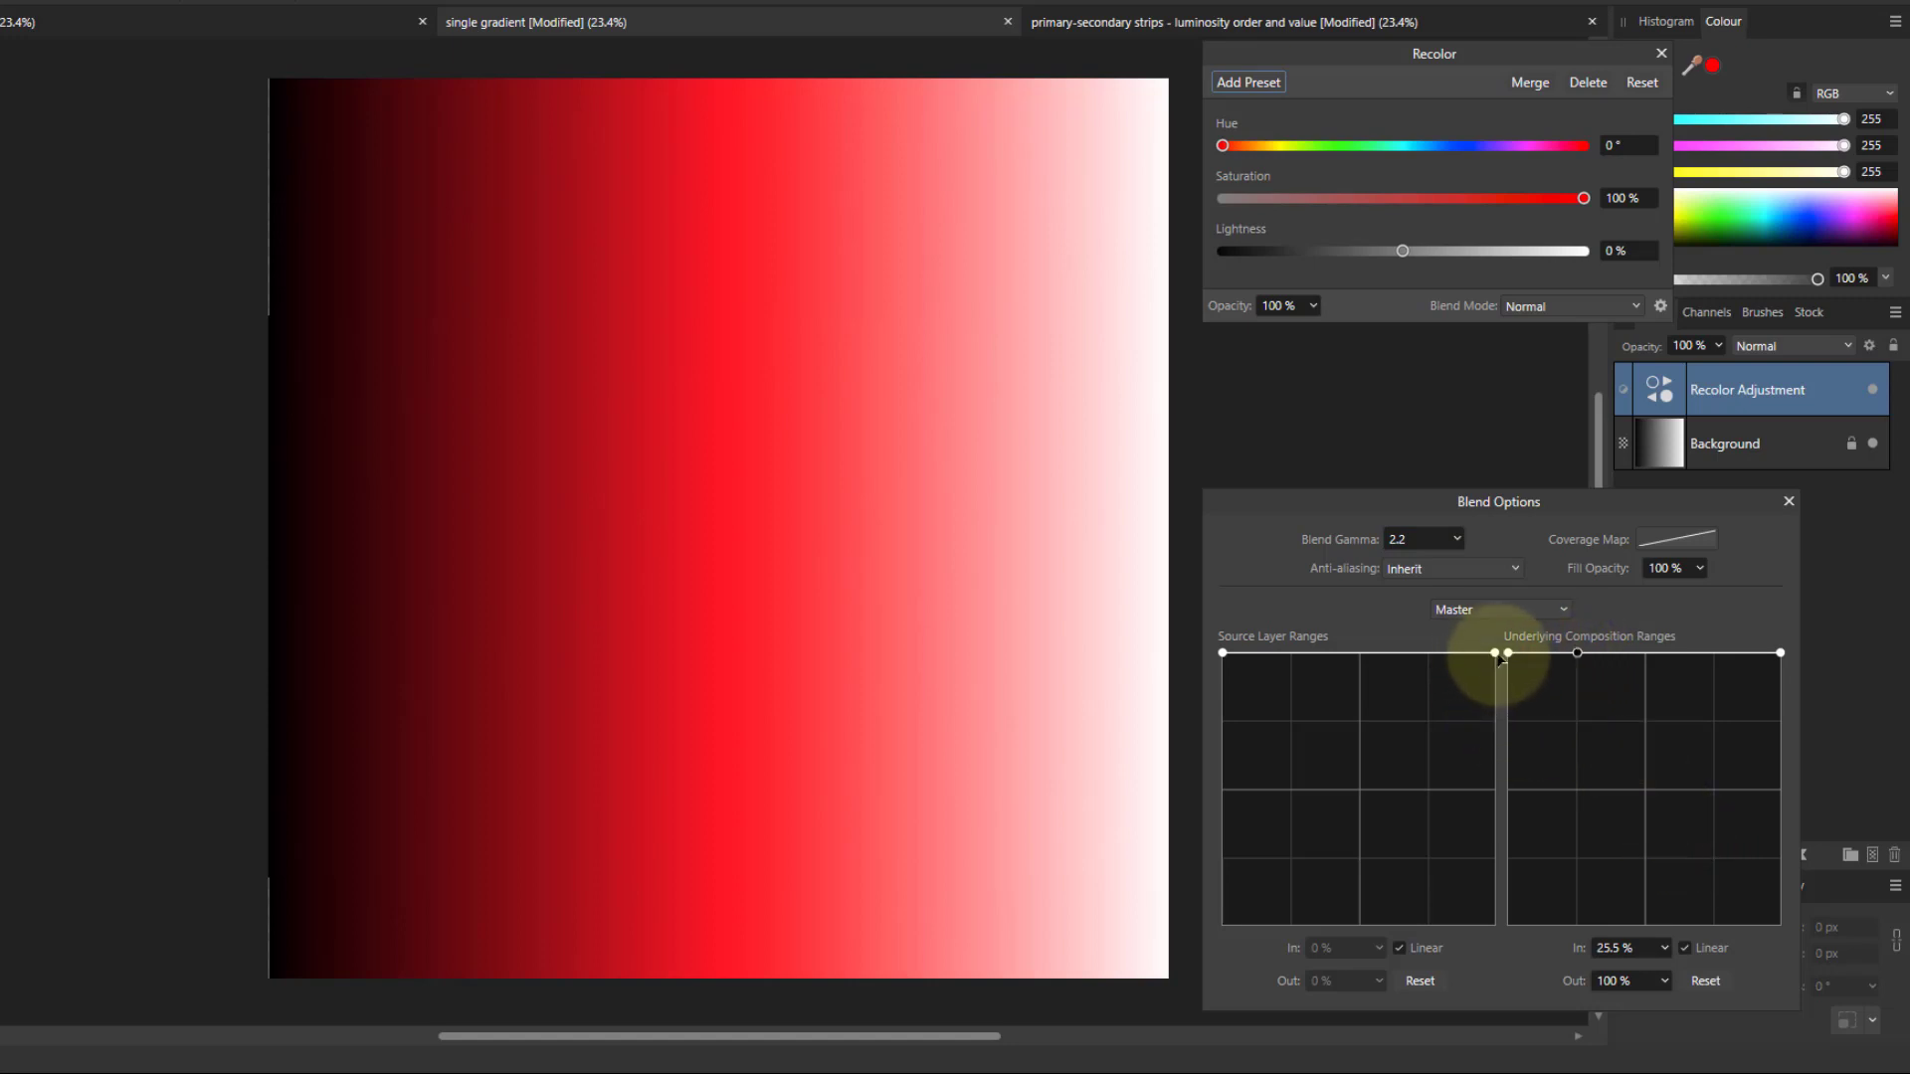
pyautogui.moveTo(1509, 657); pyautogui.dragTo(1659, 957)
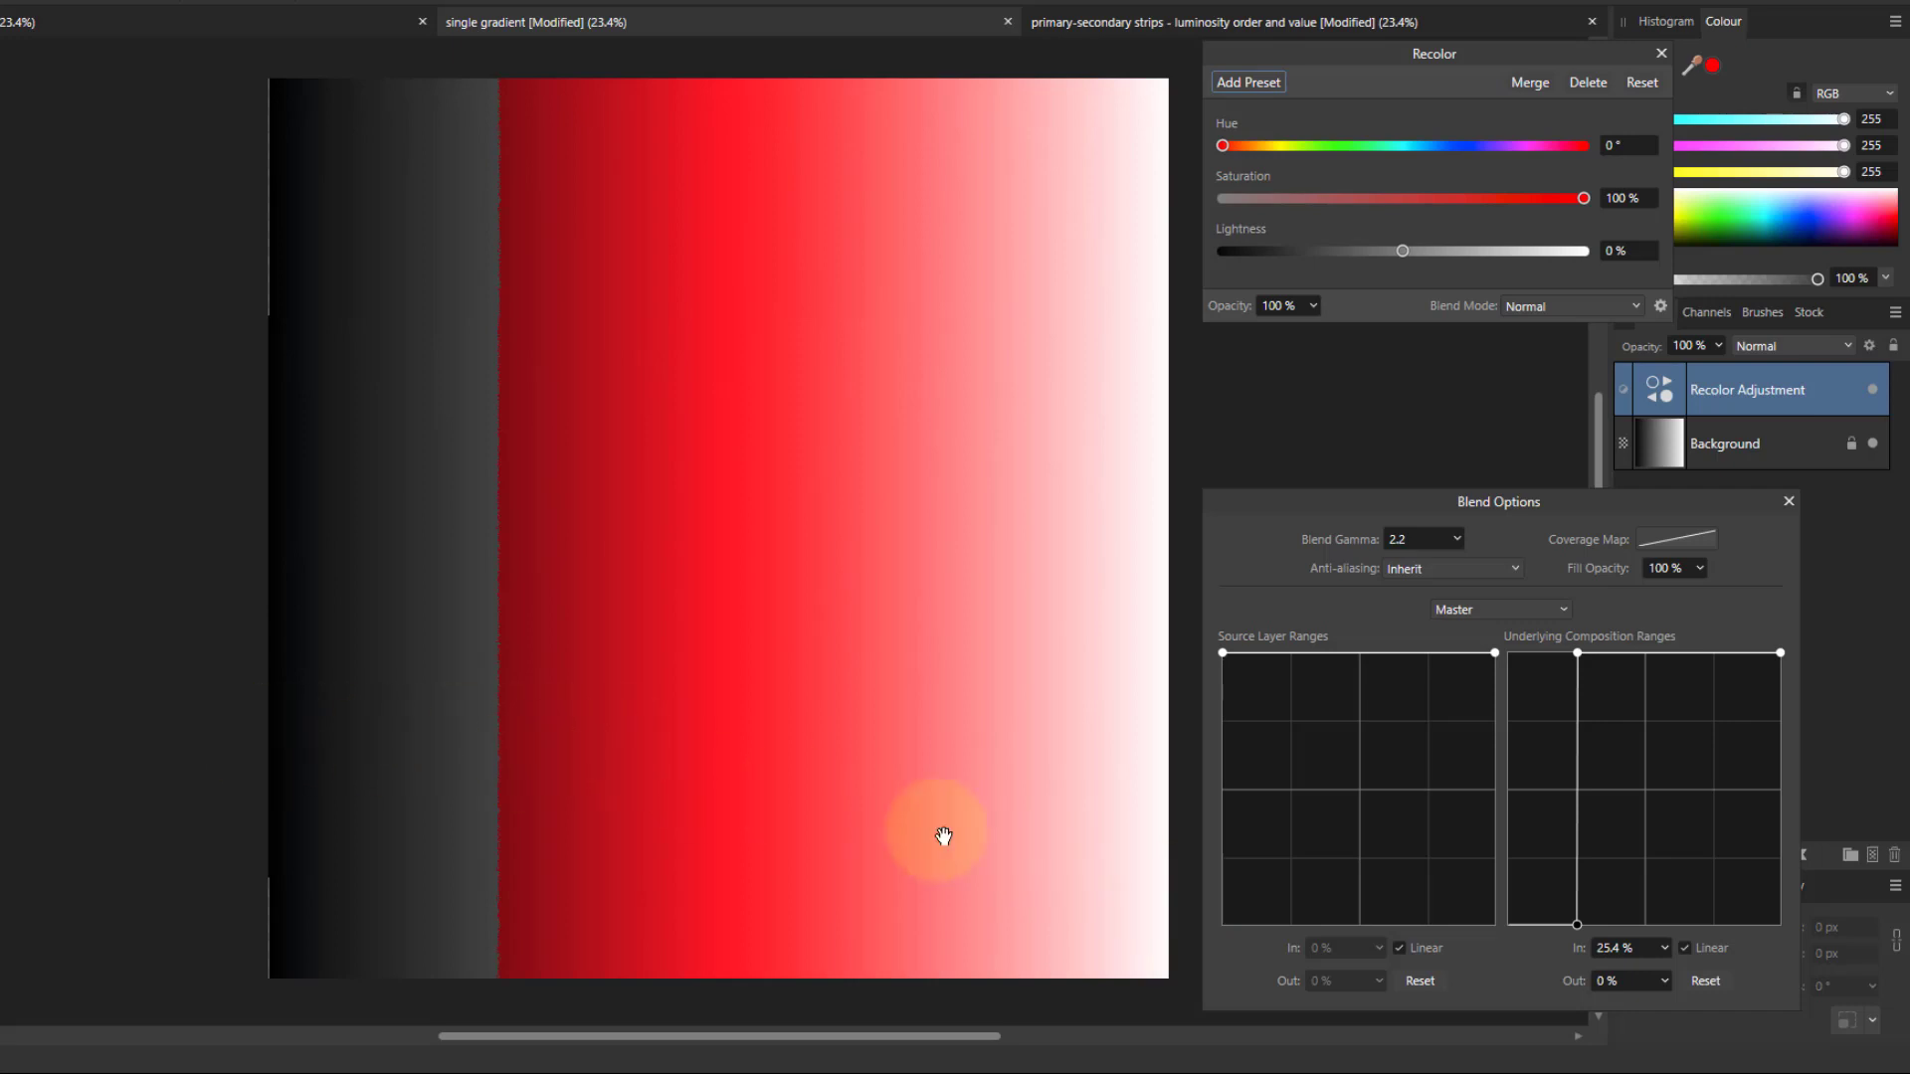
pyautogui.moveTo(1579, 927); pyautogui.dragTo(1558, 929)
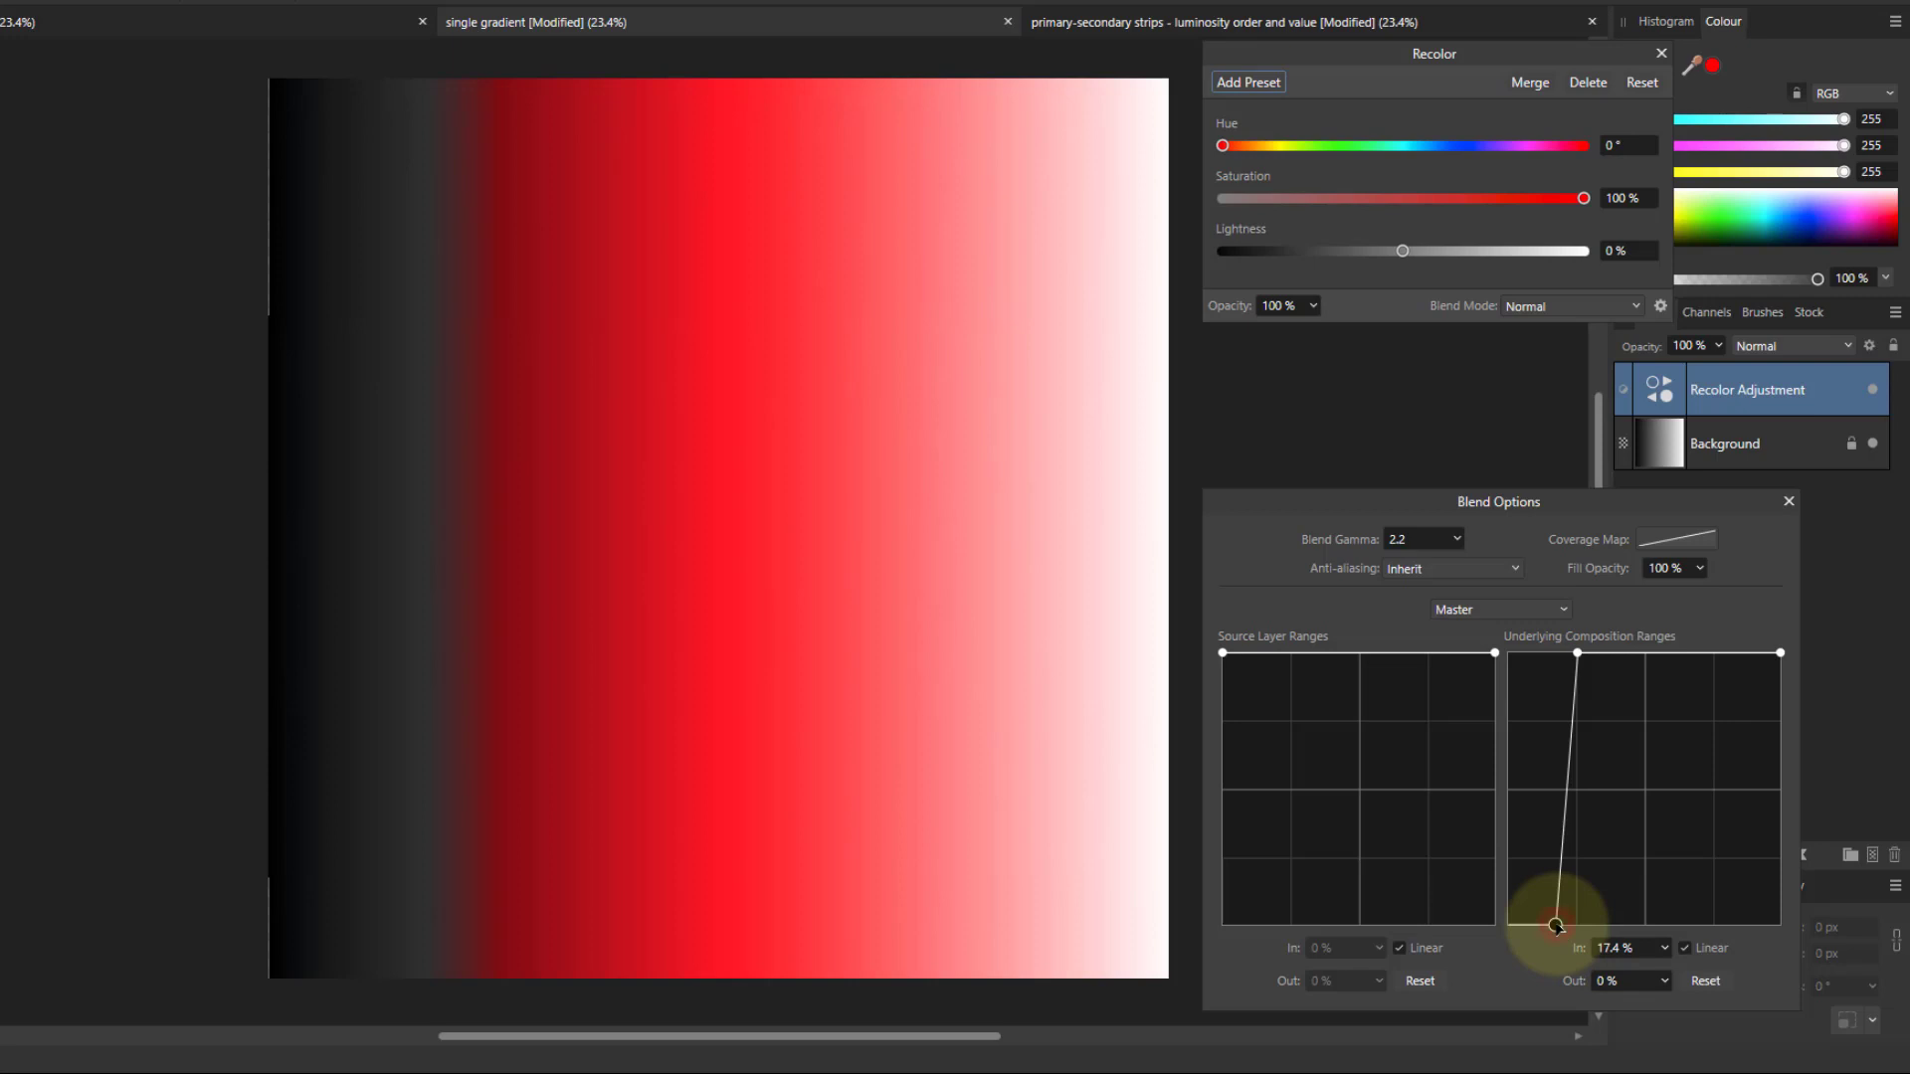
pyautogui.moveTo(1556, 926); pyautogui.dragTo(1508, 652)
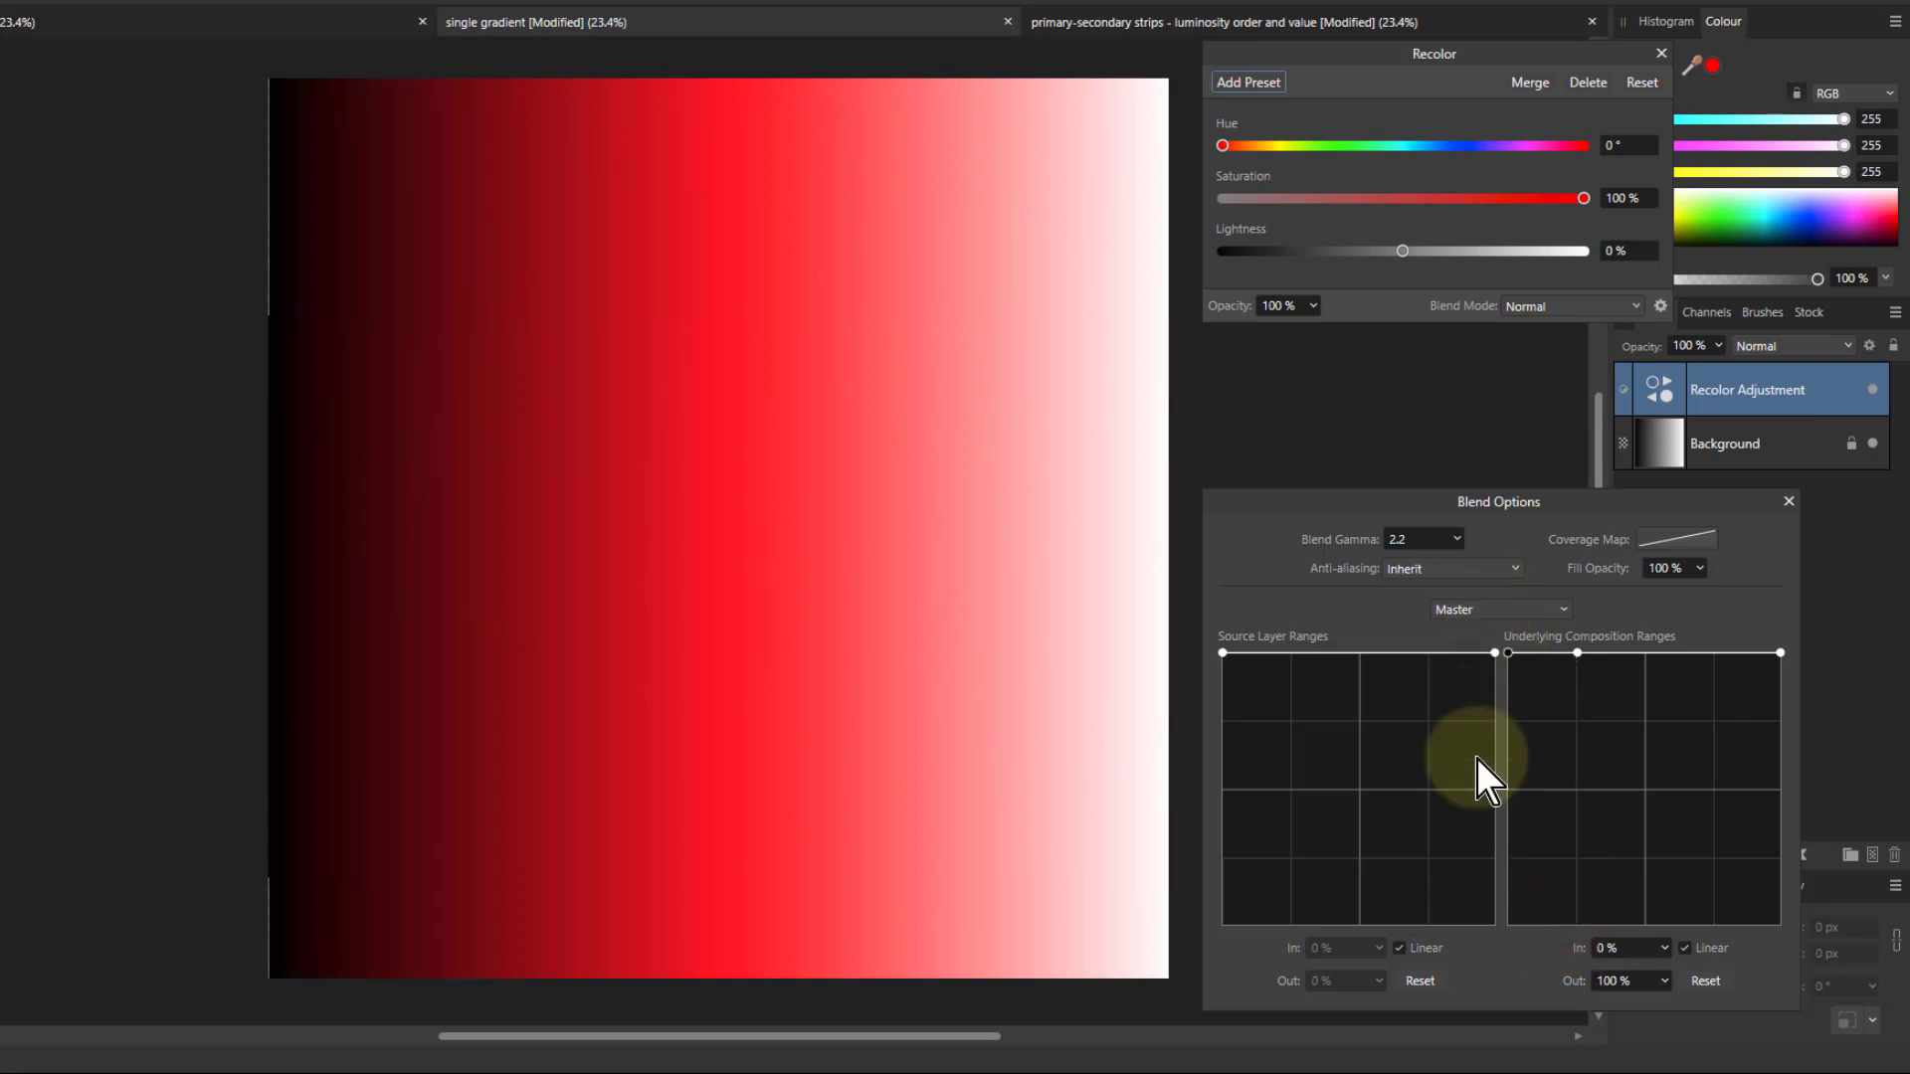
# Cut off the Recolour adjustment's source layer range at 25% input, with 0% output below
pyautogui.click(1291, 653)
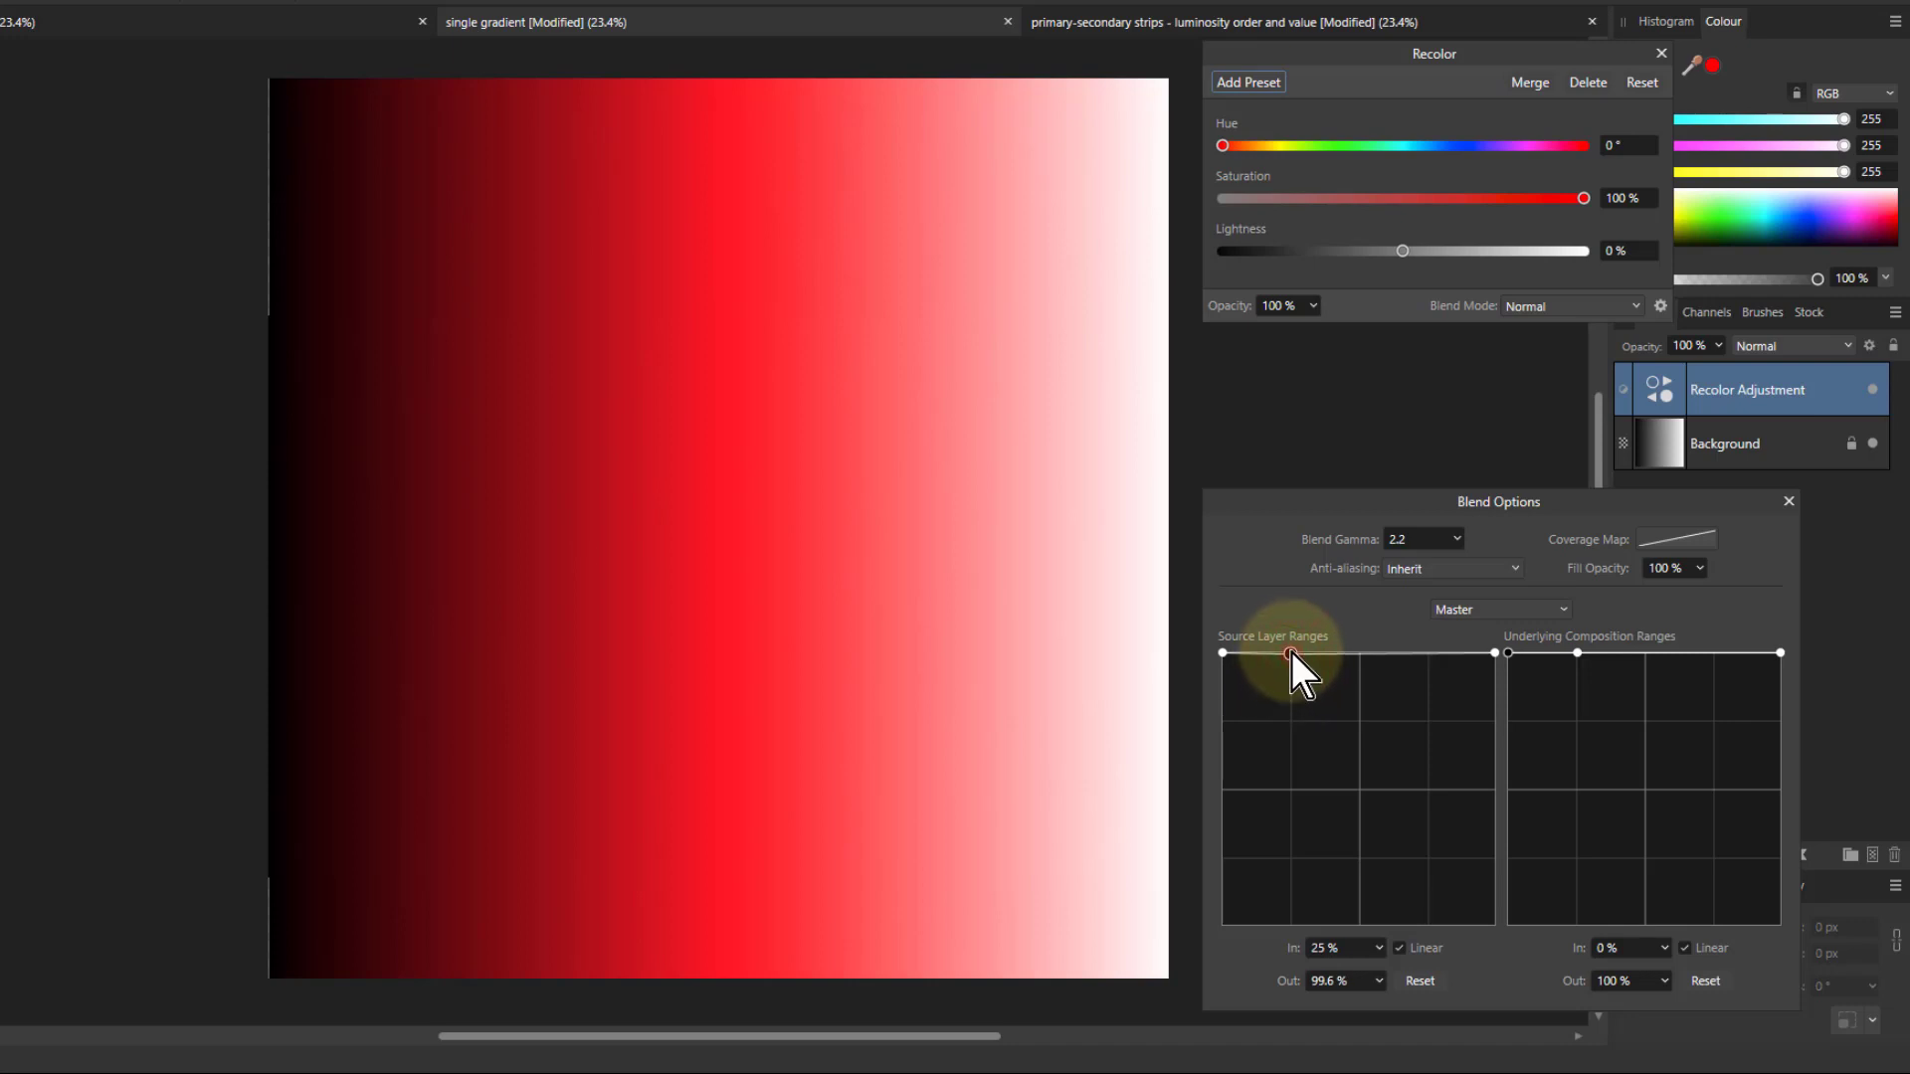
pyautogui.moveTo(1291, 652); pyautogui.dragTo(1291, 647)
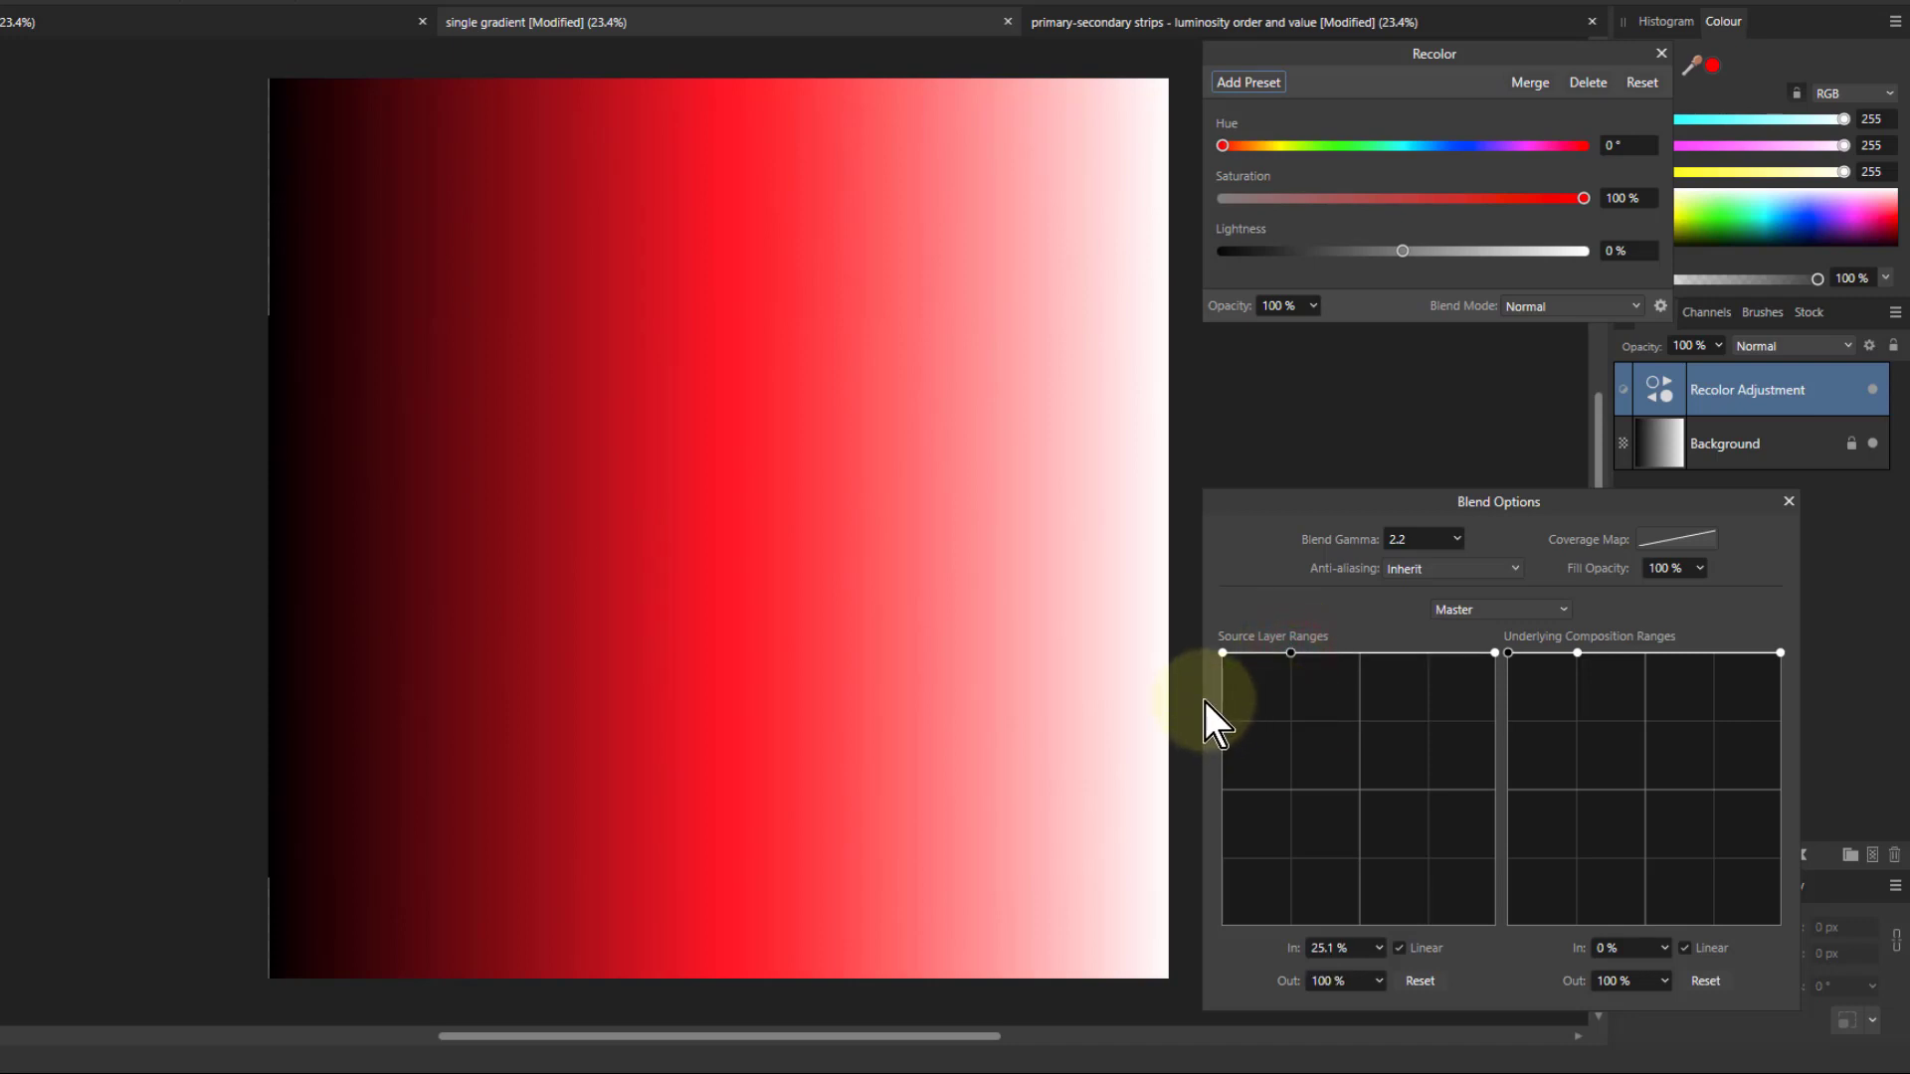
pyautogui.click(1222, 654)
pyautogui.moveTo(1222, 653); pyautogui.dragTo(1435, 1040)
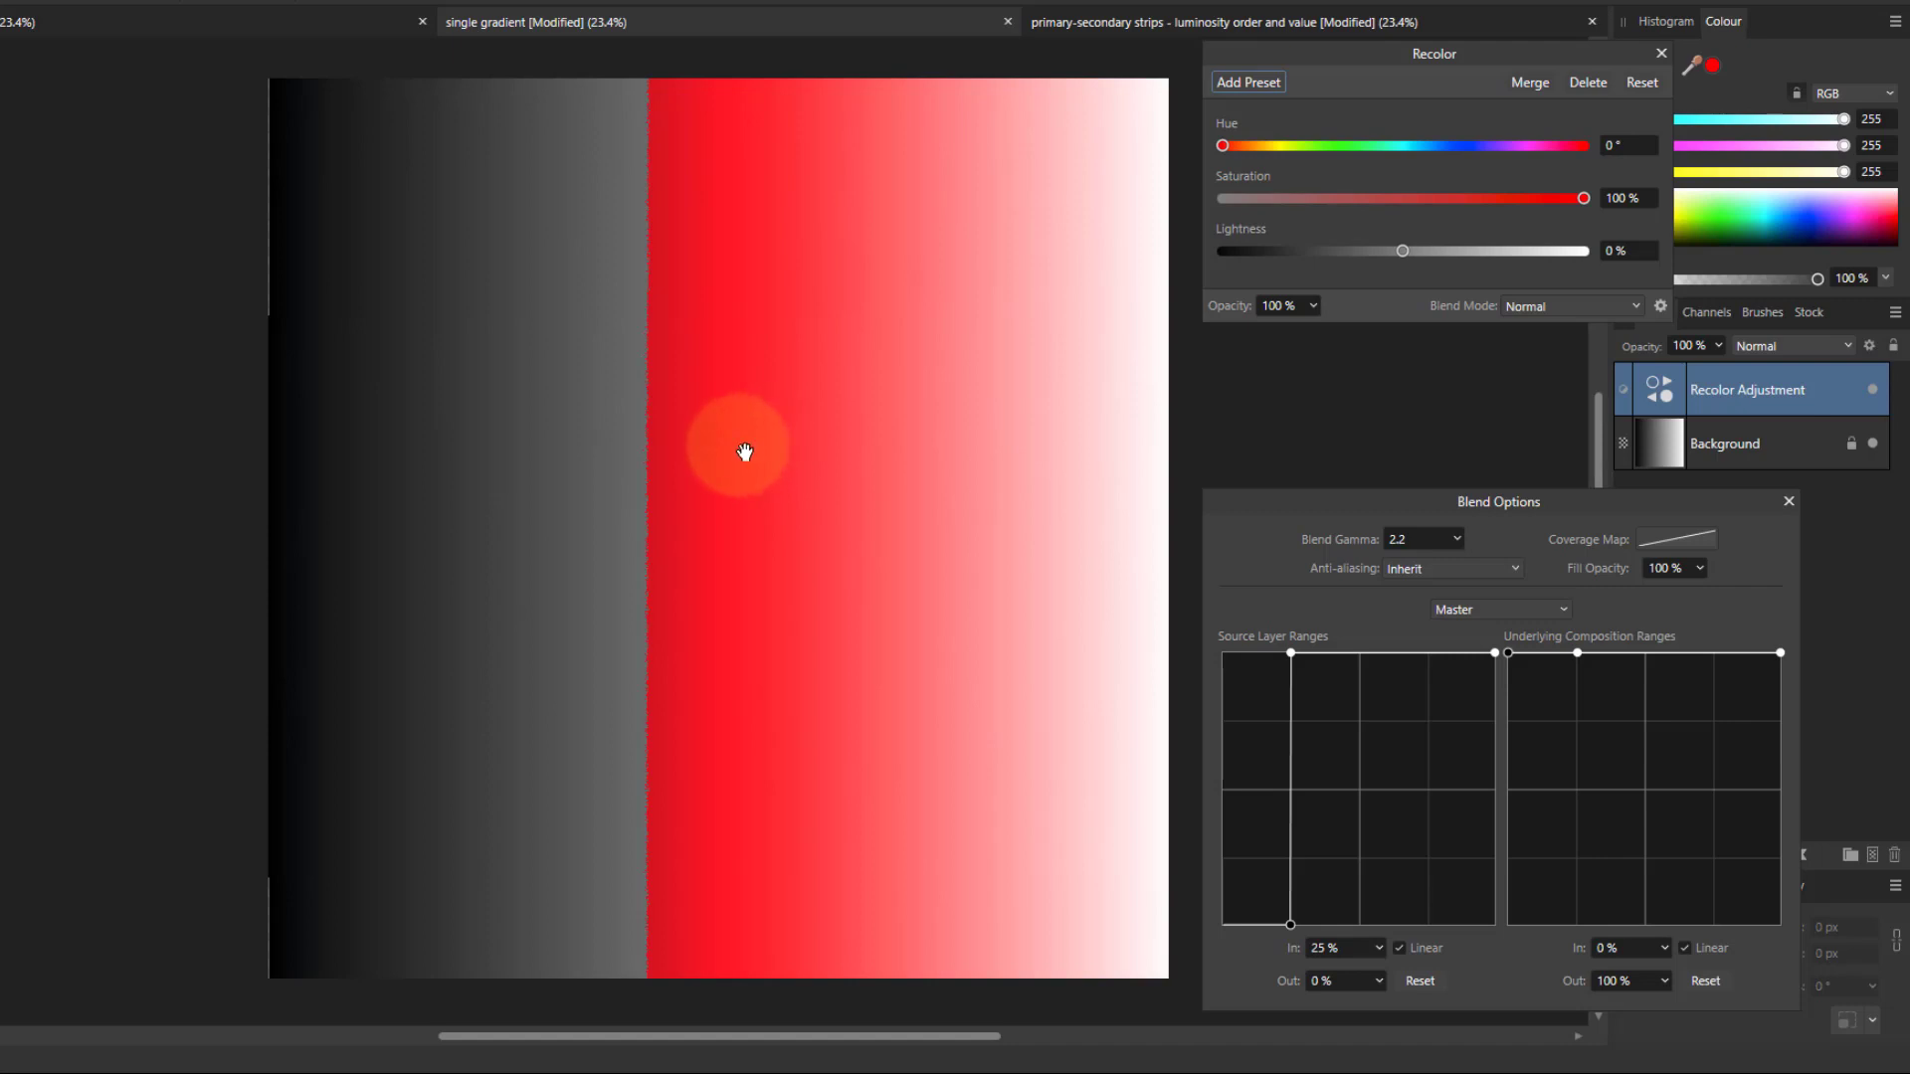
# In the primary-secondary strips document, switch the Levels Adjustment on and off to compare each colour strip with its luminosity
pyautogui.click(1227, 22)
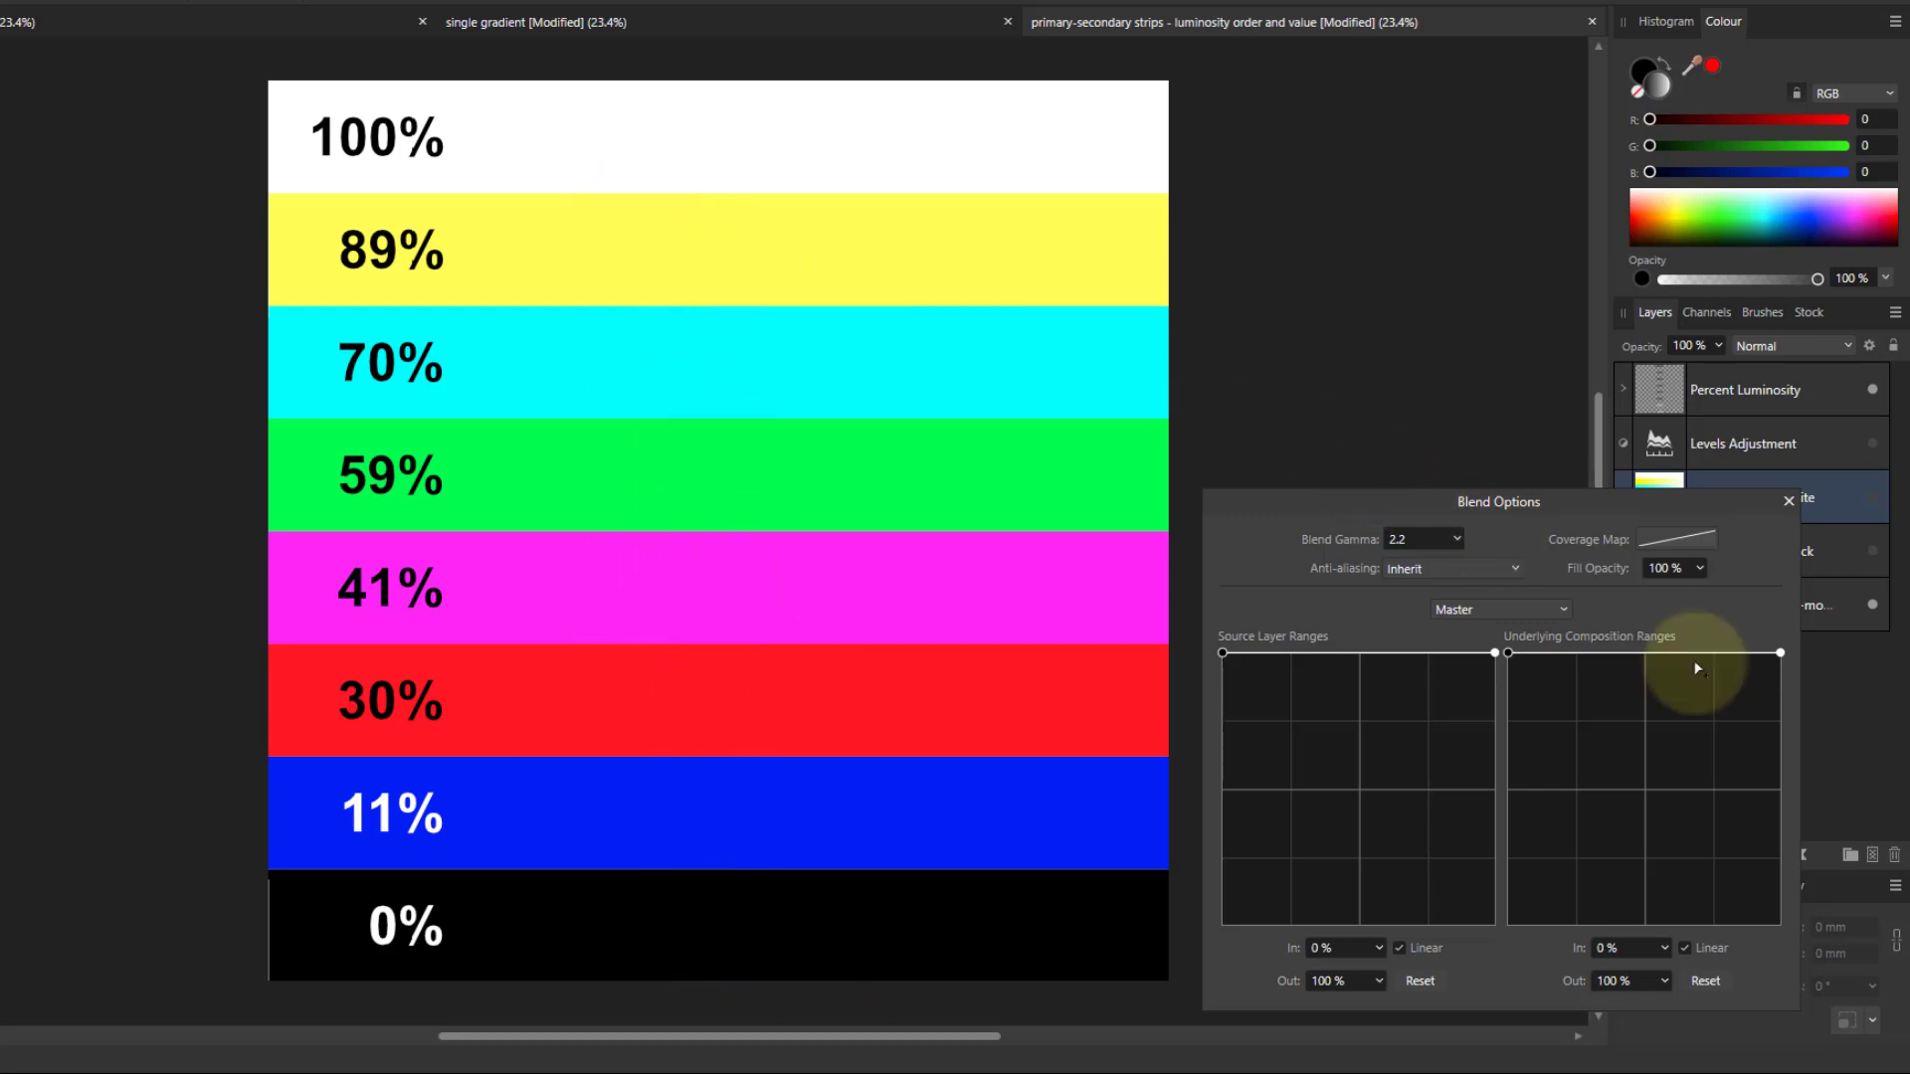
pyautogui.click(1874, 443)
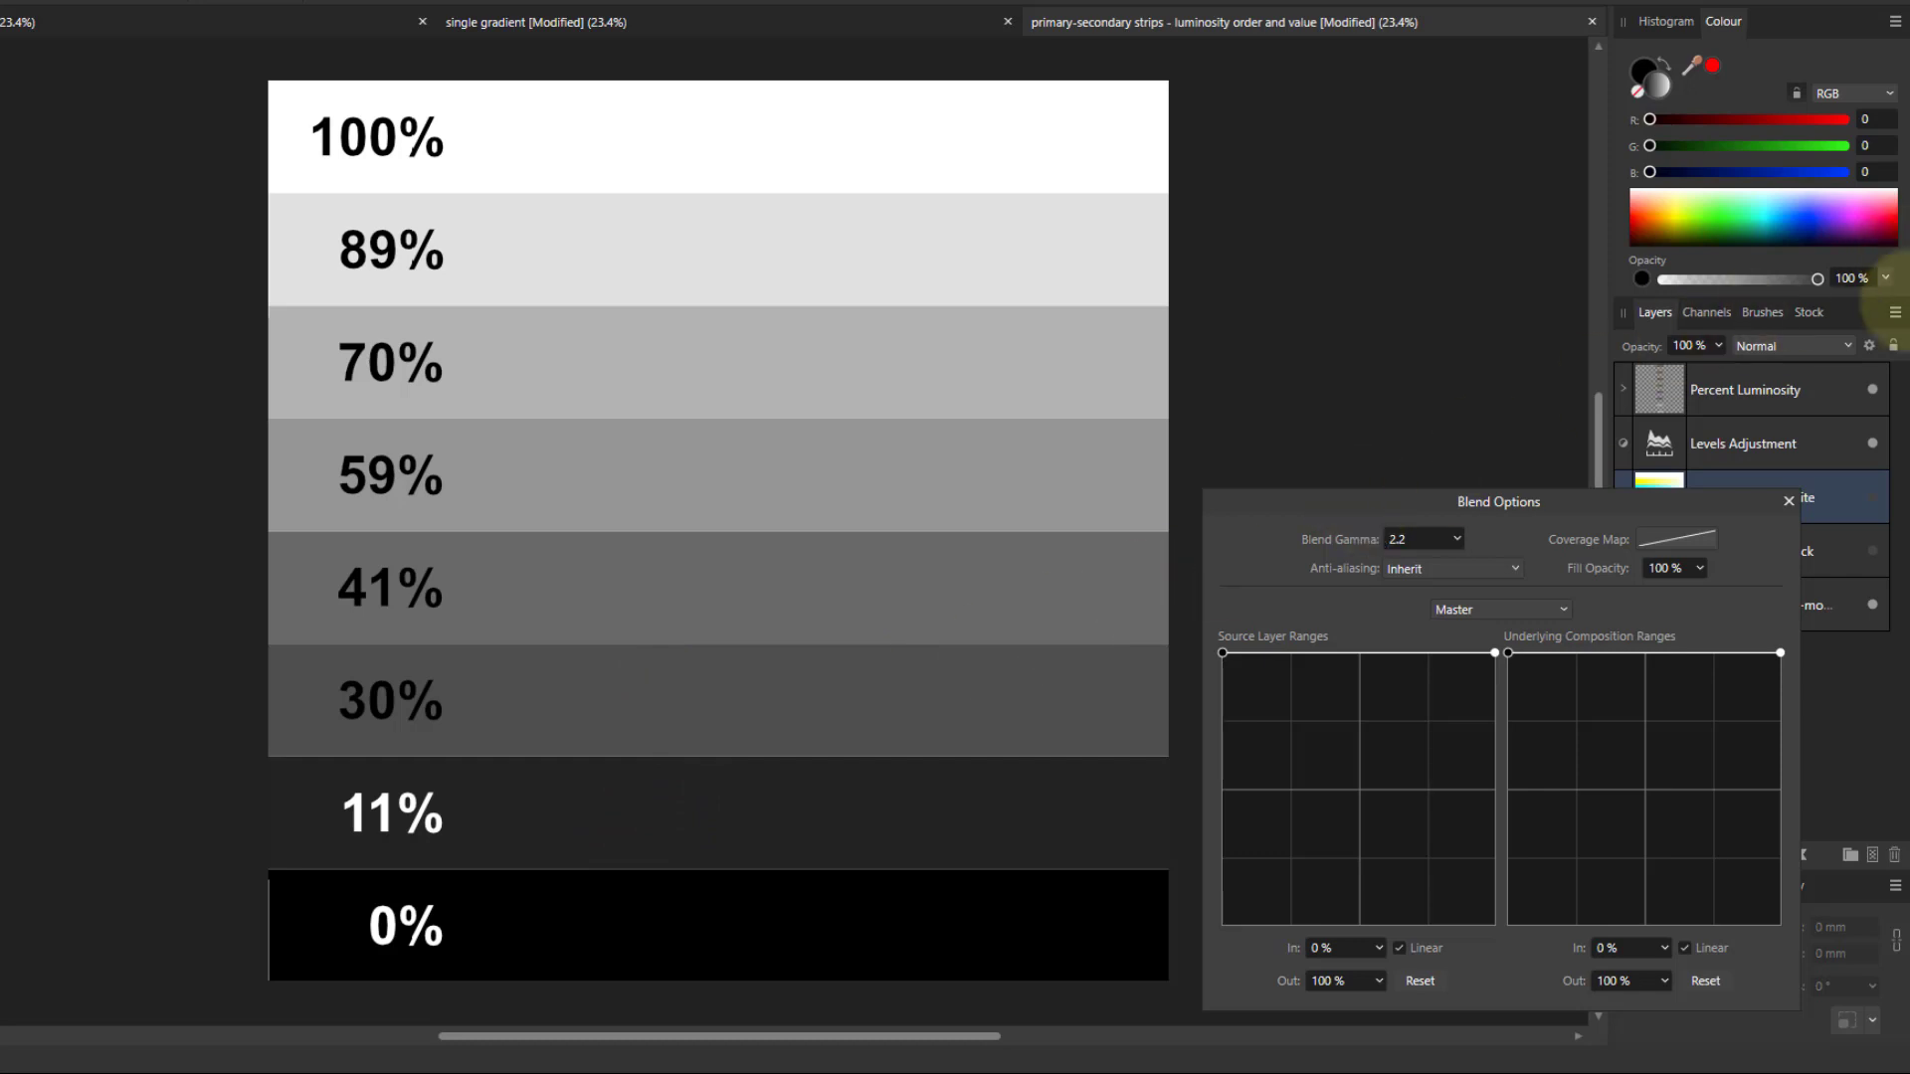
pyautogui.click(1872, 444)
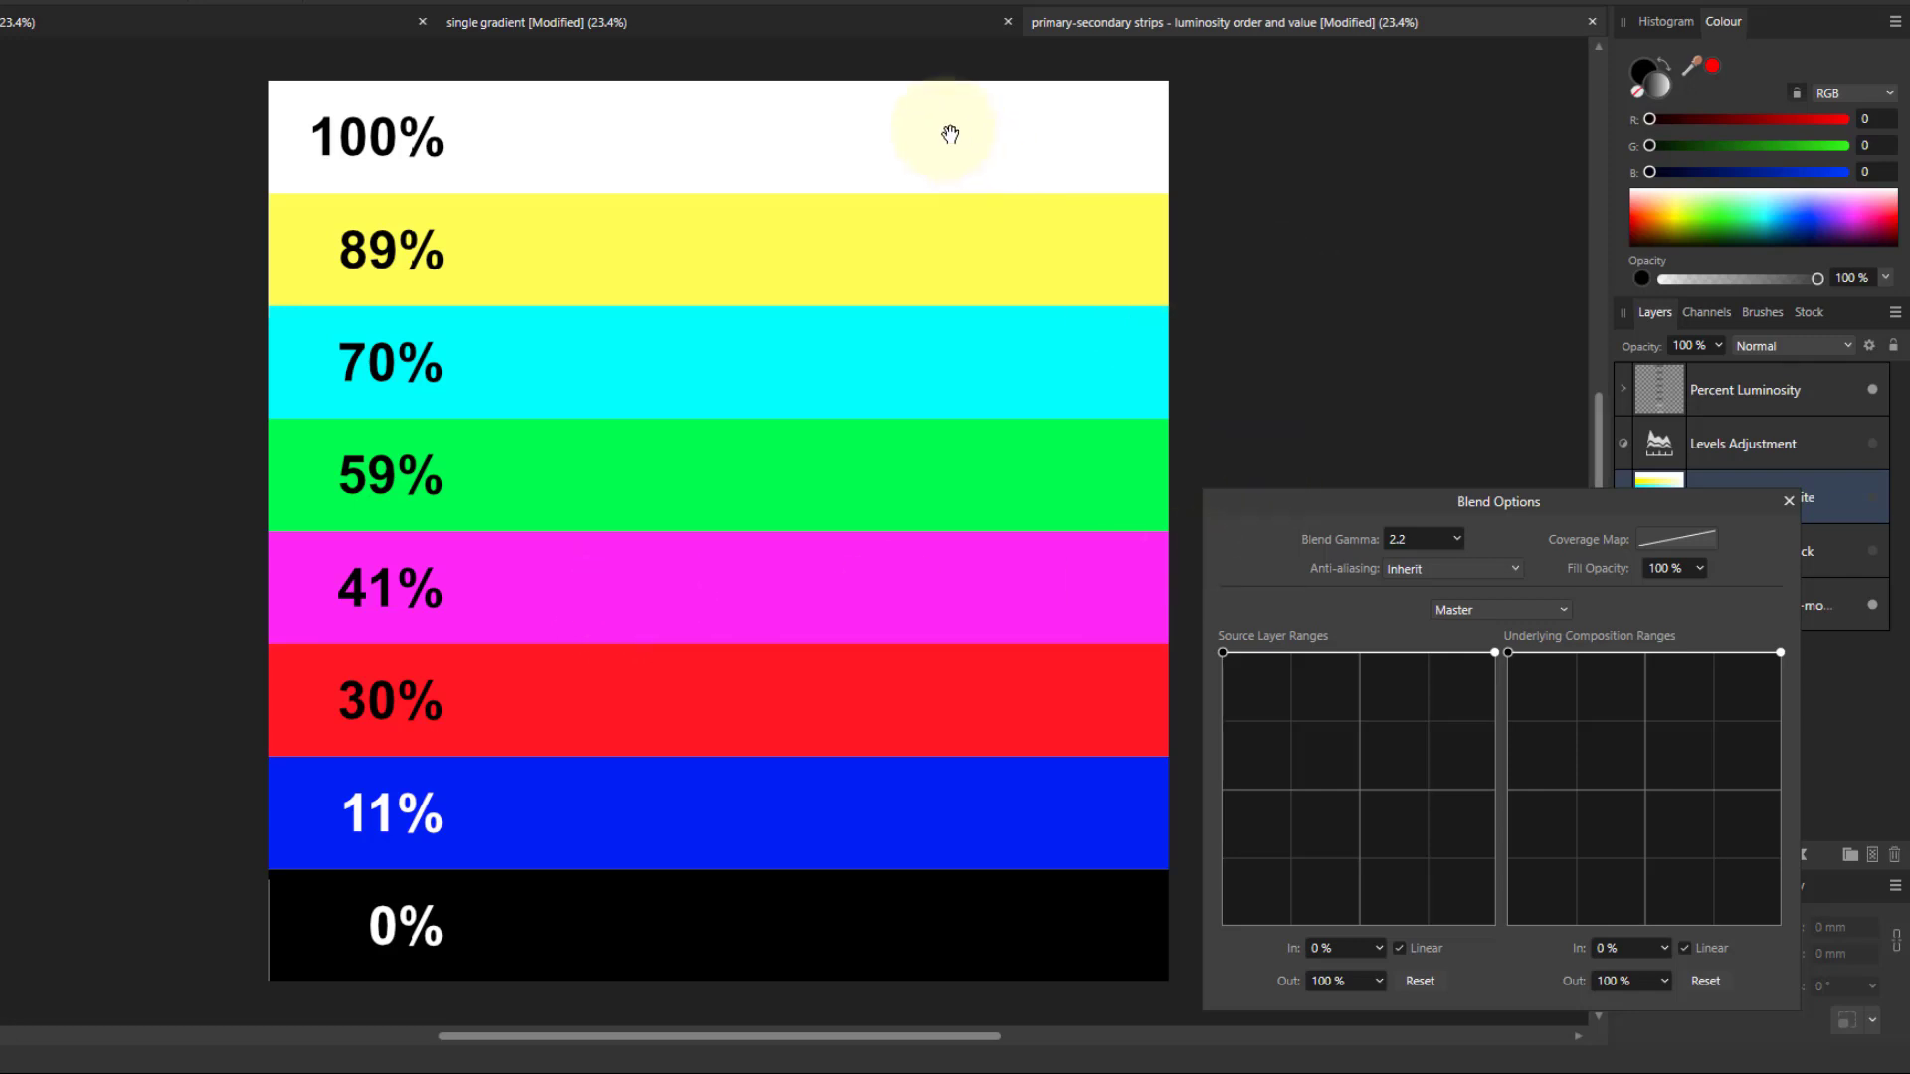
# Return to the single gradient document, reopen the Recolour adjustment, and try a hue of 50.3° followed by 241.8°
pyautogui.click(746, 43)
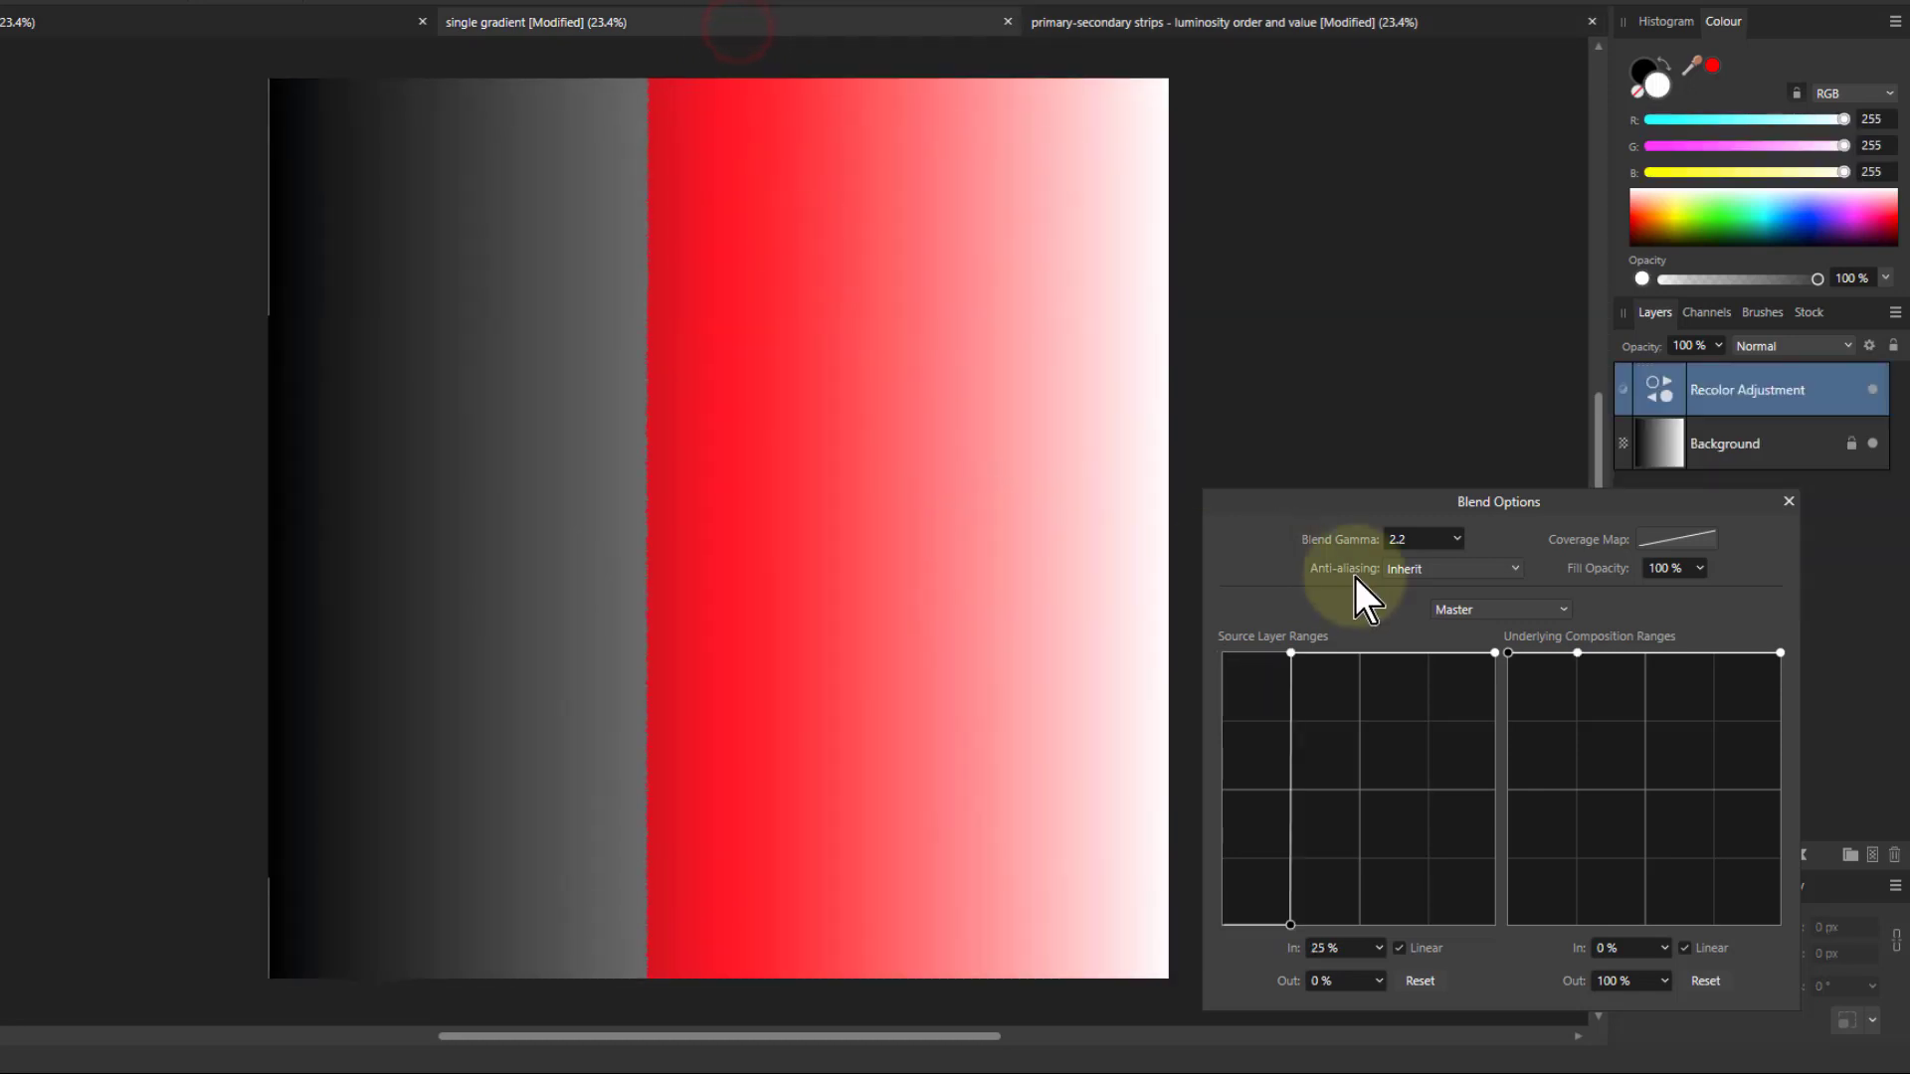
pyautogui.click(1656, 387)
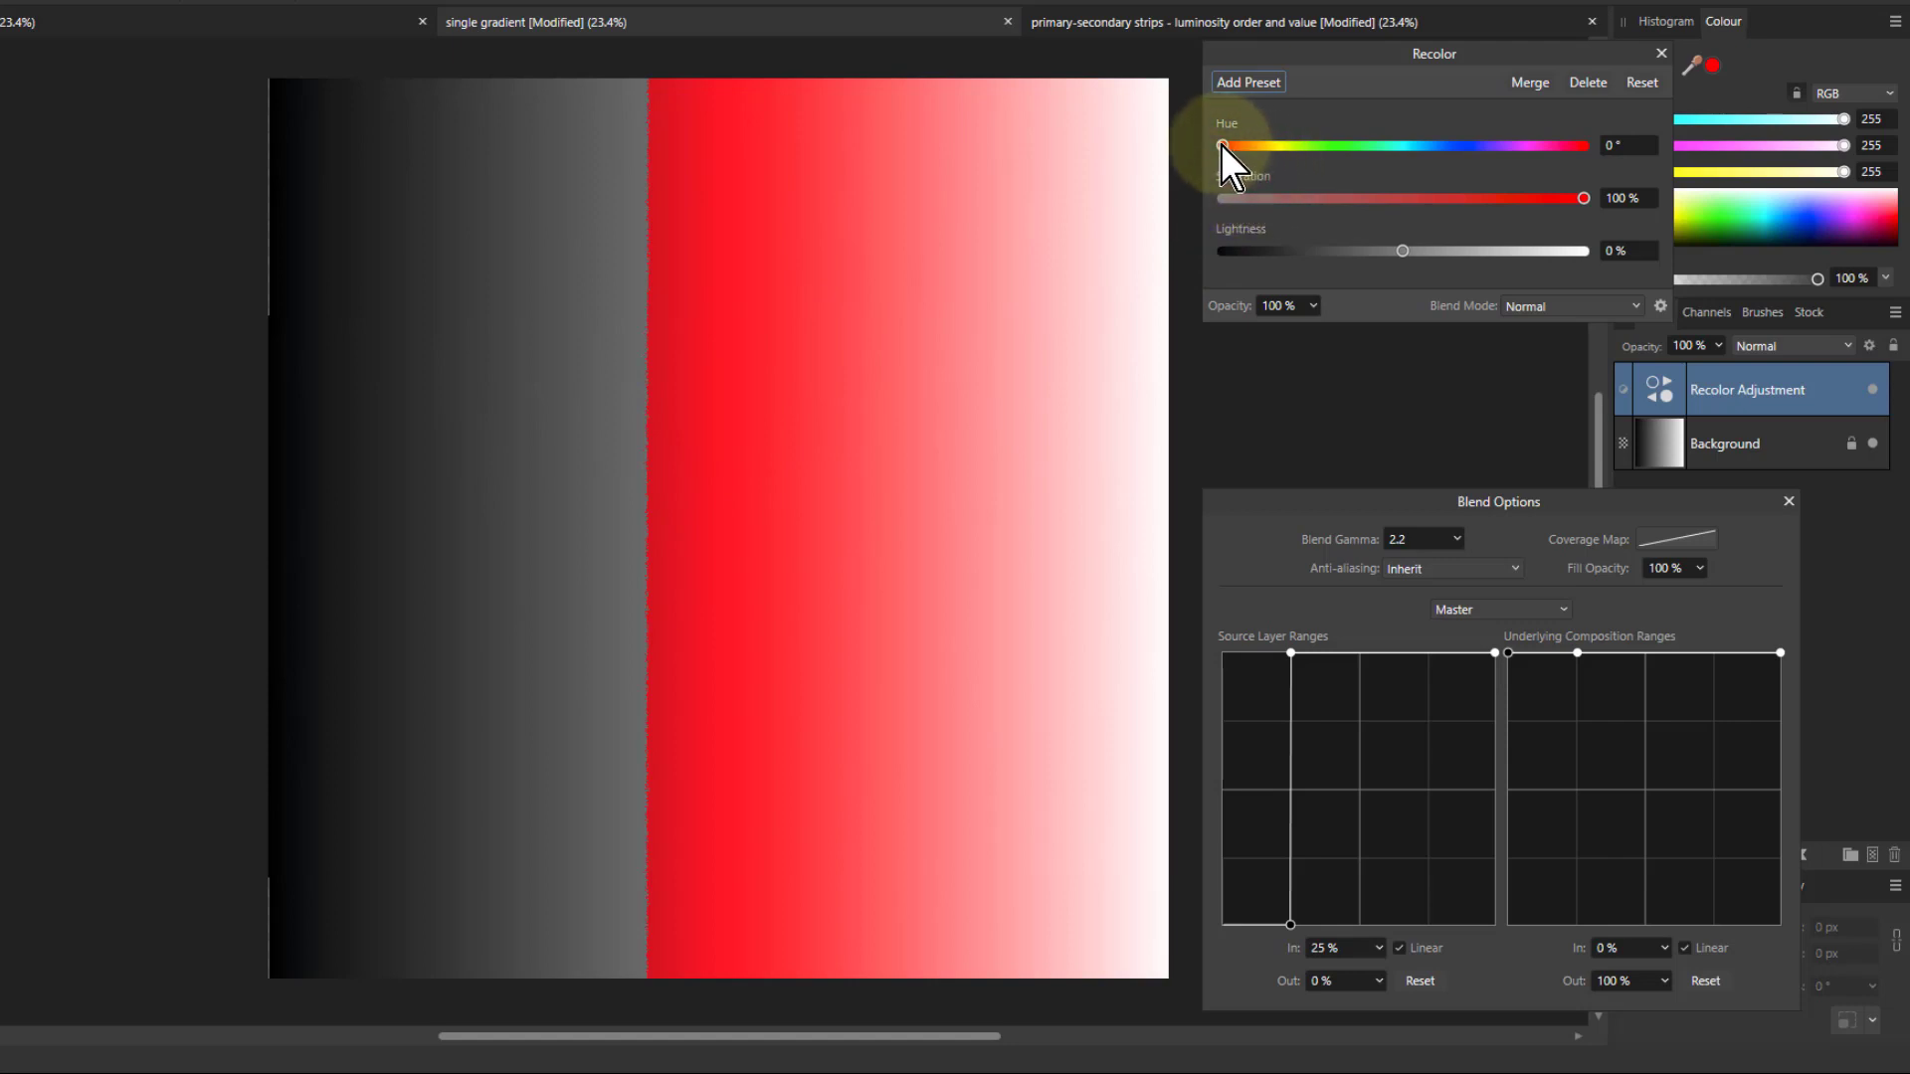
pyautogui.moveTo(1220, 145); pyautogui.dragTo(1273, 147)
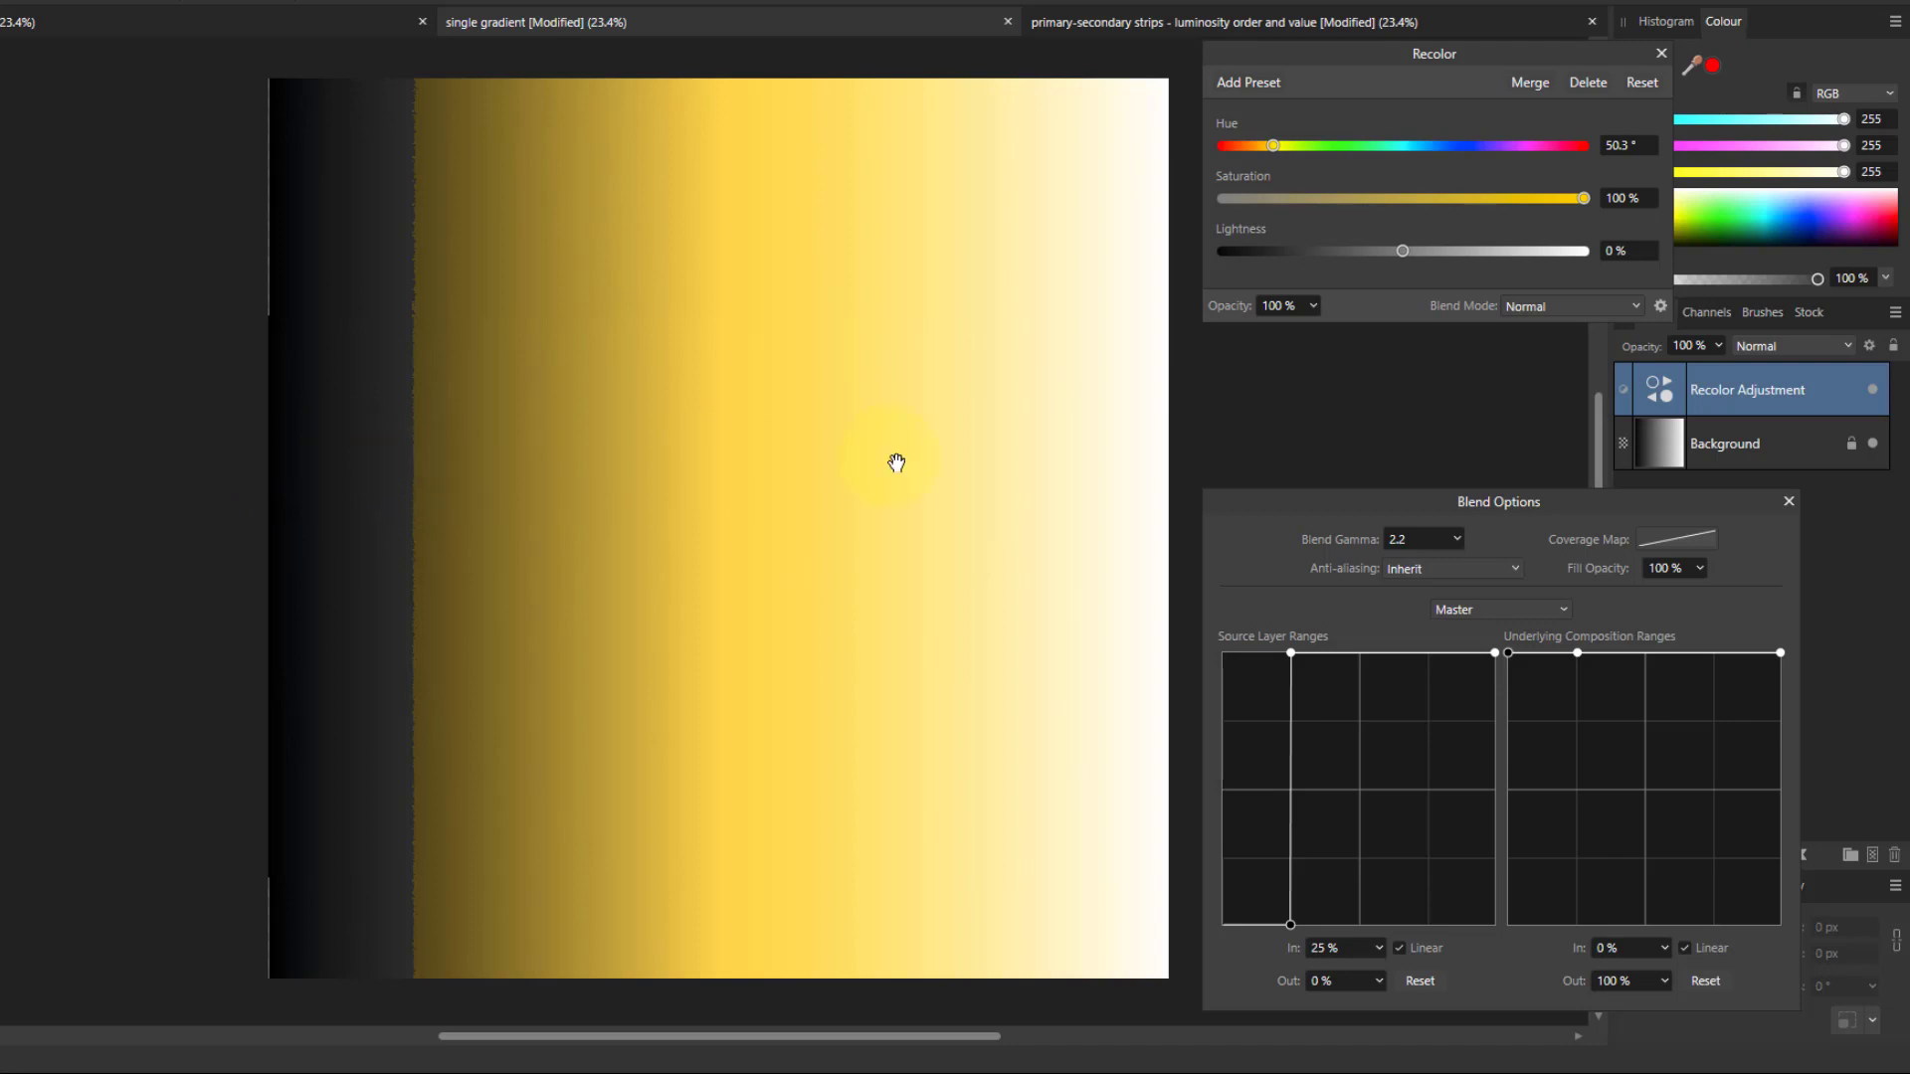
pyautogui.click(1399, 256)
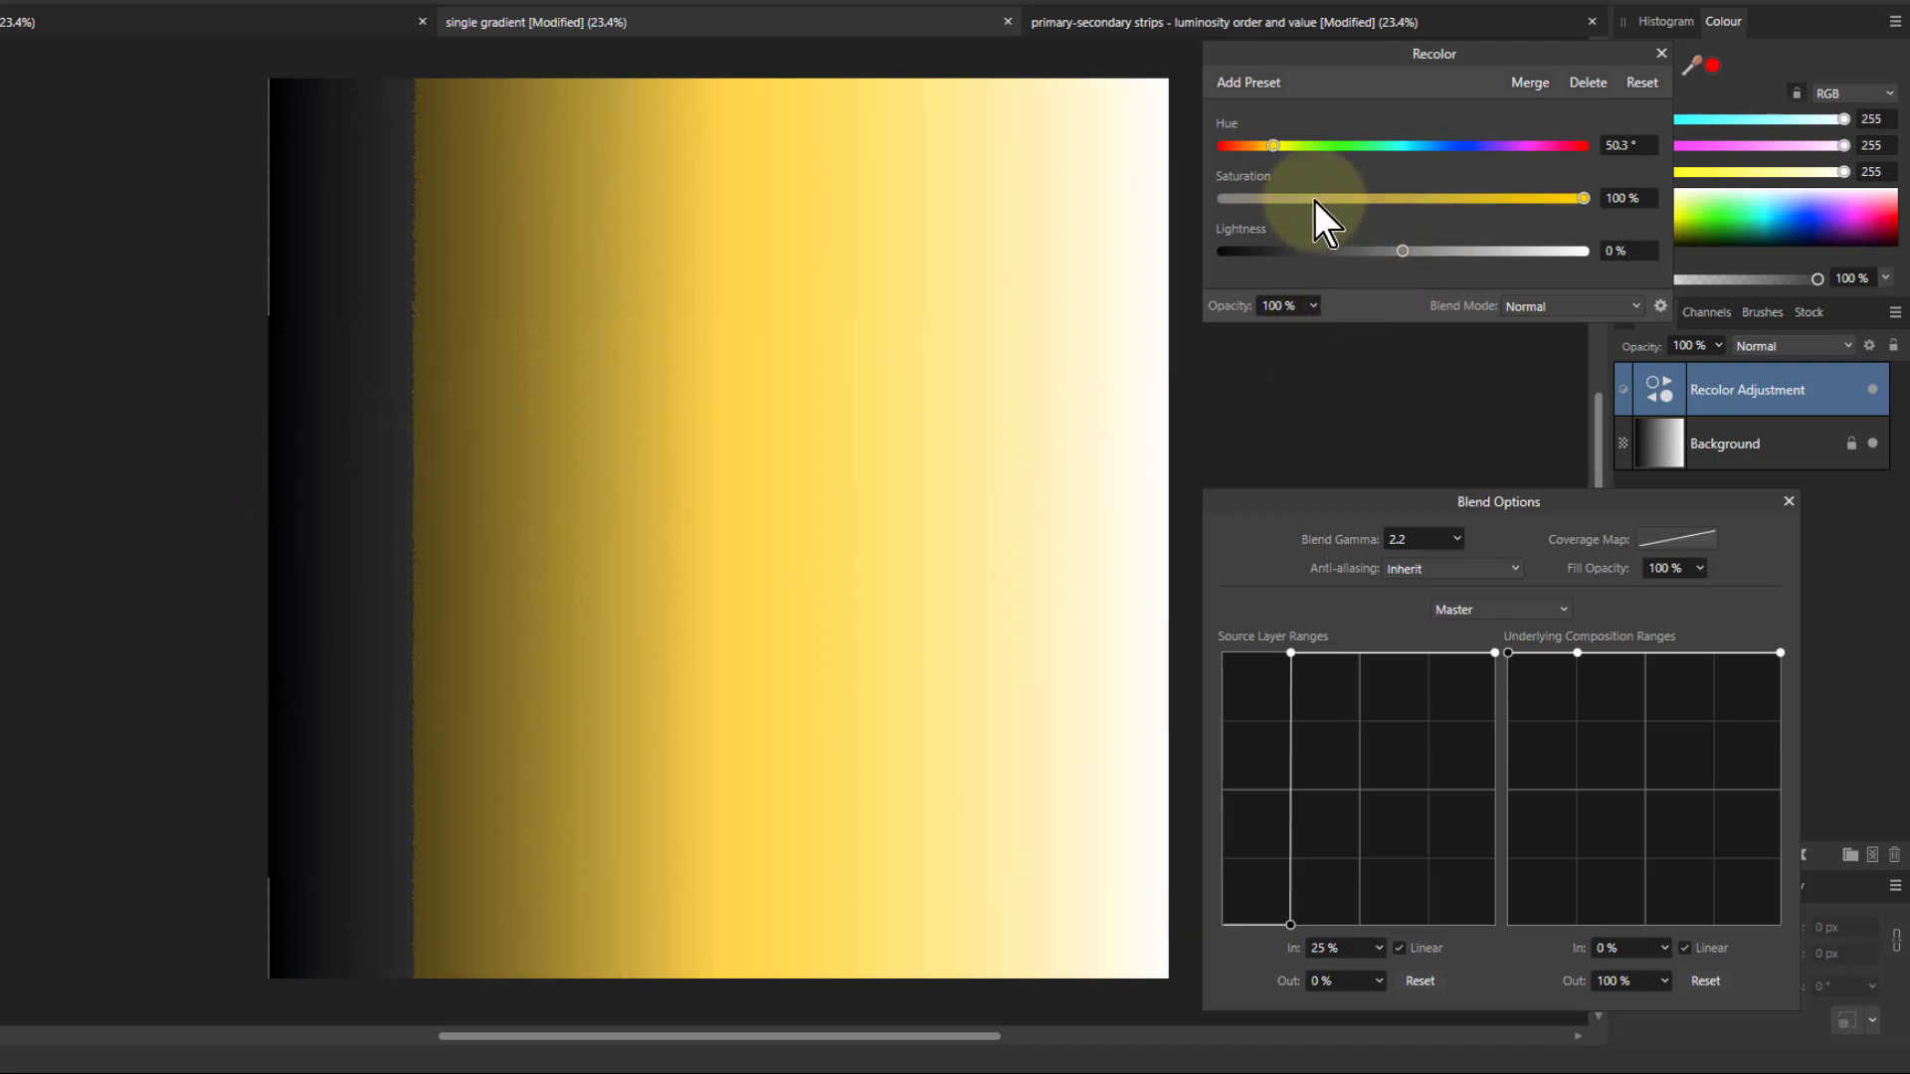
pyautogui.moveTo(1273, 146); pyautogui.dragTo(1465, 155)
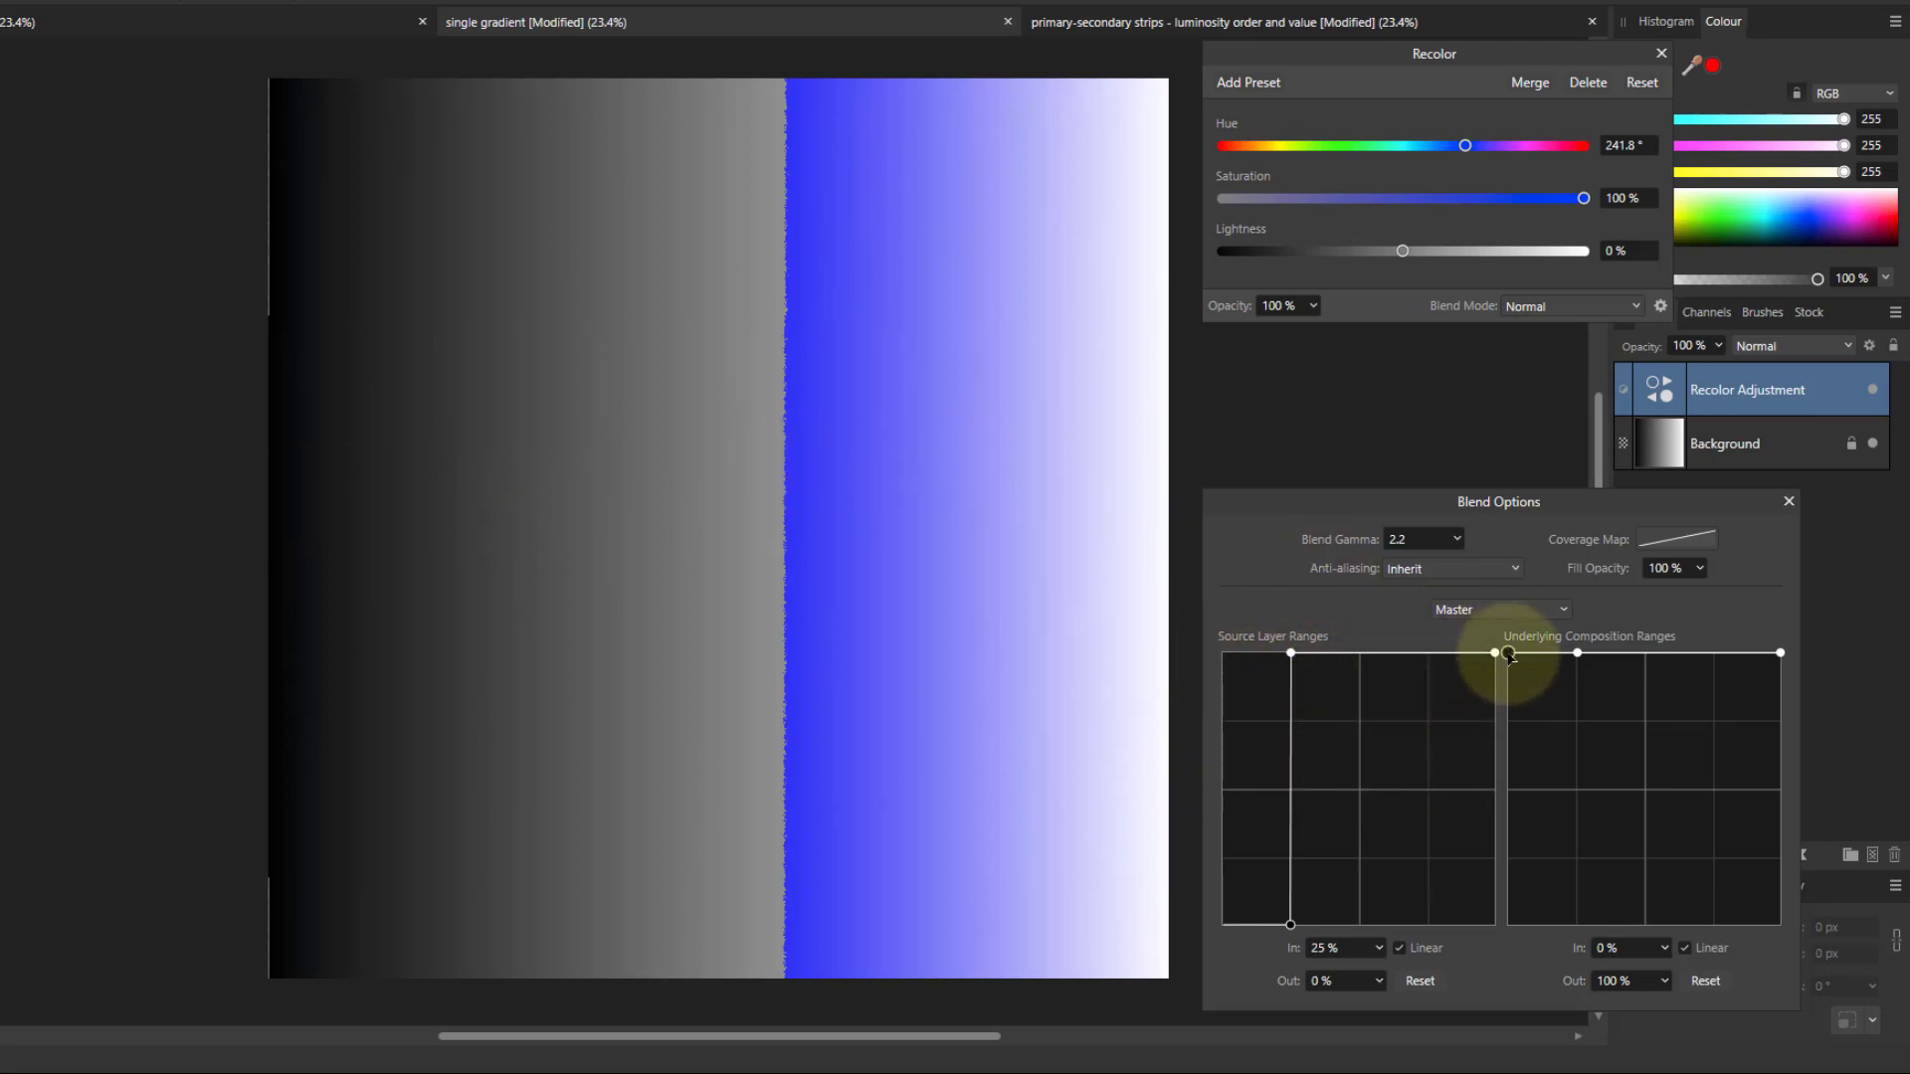
# Cut off the underlying composition range at 25.4% input with 0% output below, and set the Recolour hue to about 65.7°
pyautogui.moveTo(1507, 661); pyautogui.dragTo(1577, 985)
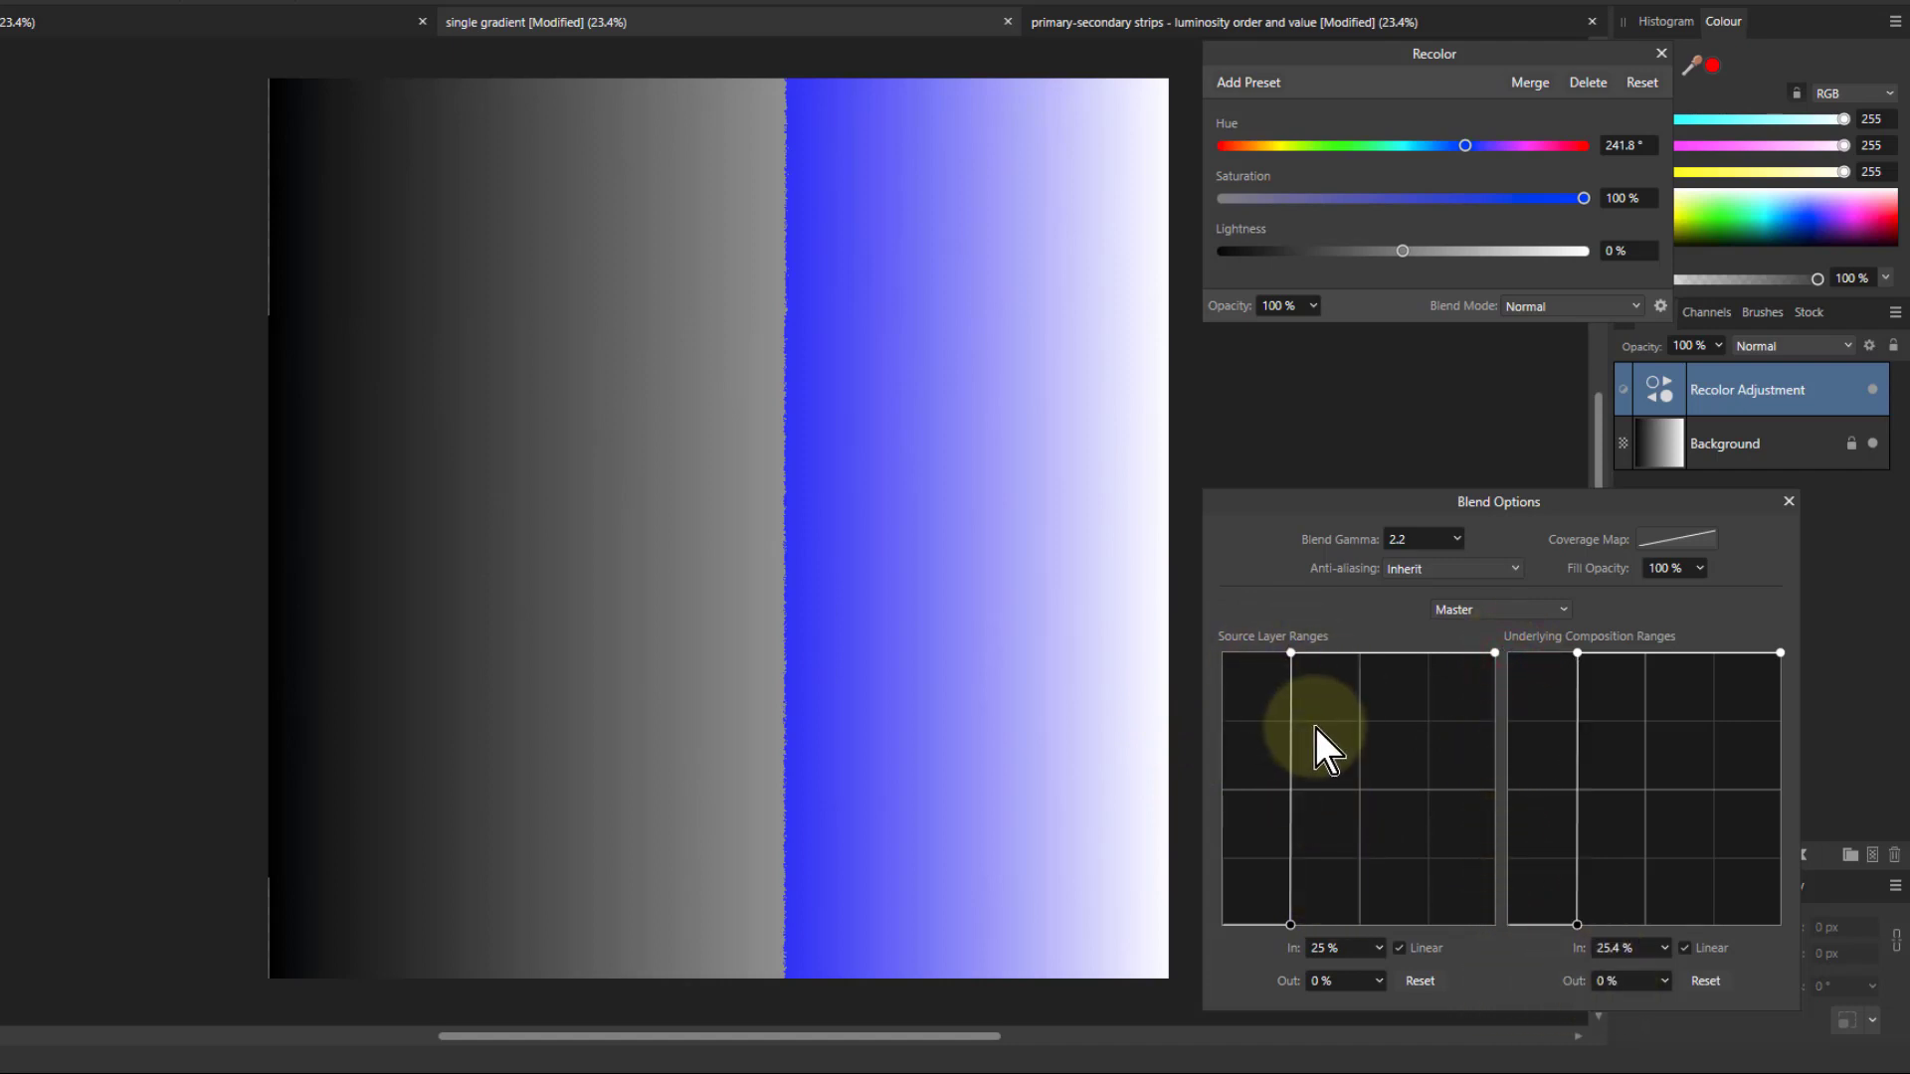
pyautogui.moveTo(1462, 152); pyautogui.dragTo(1288, 149)
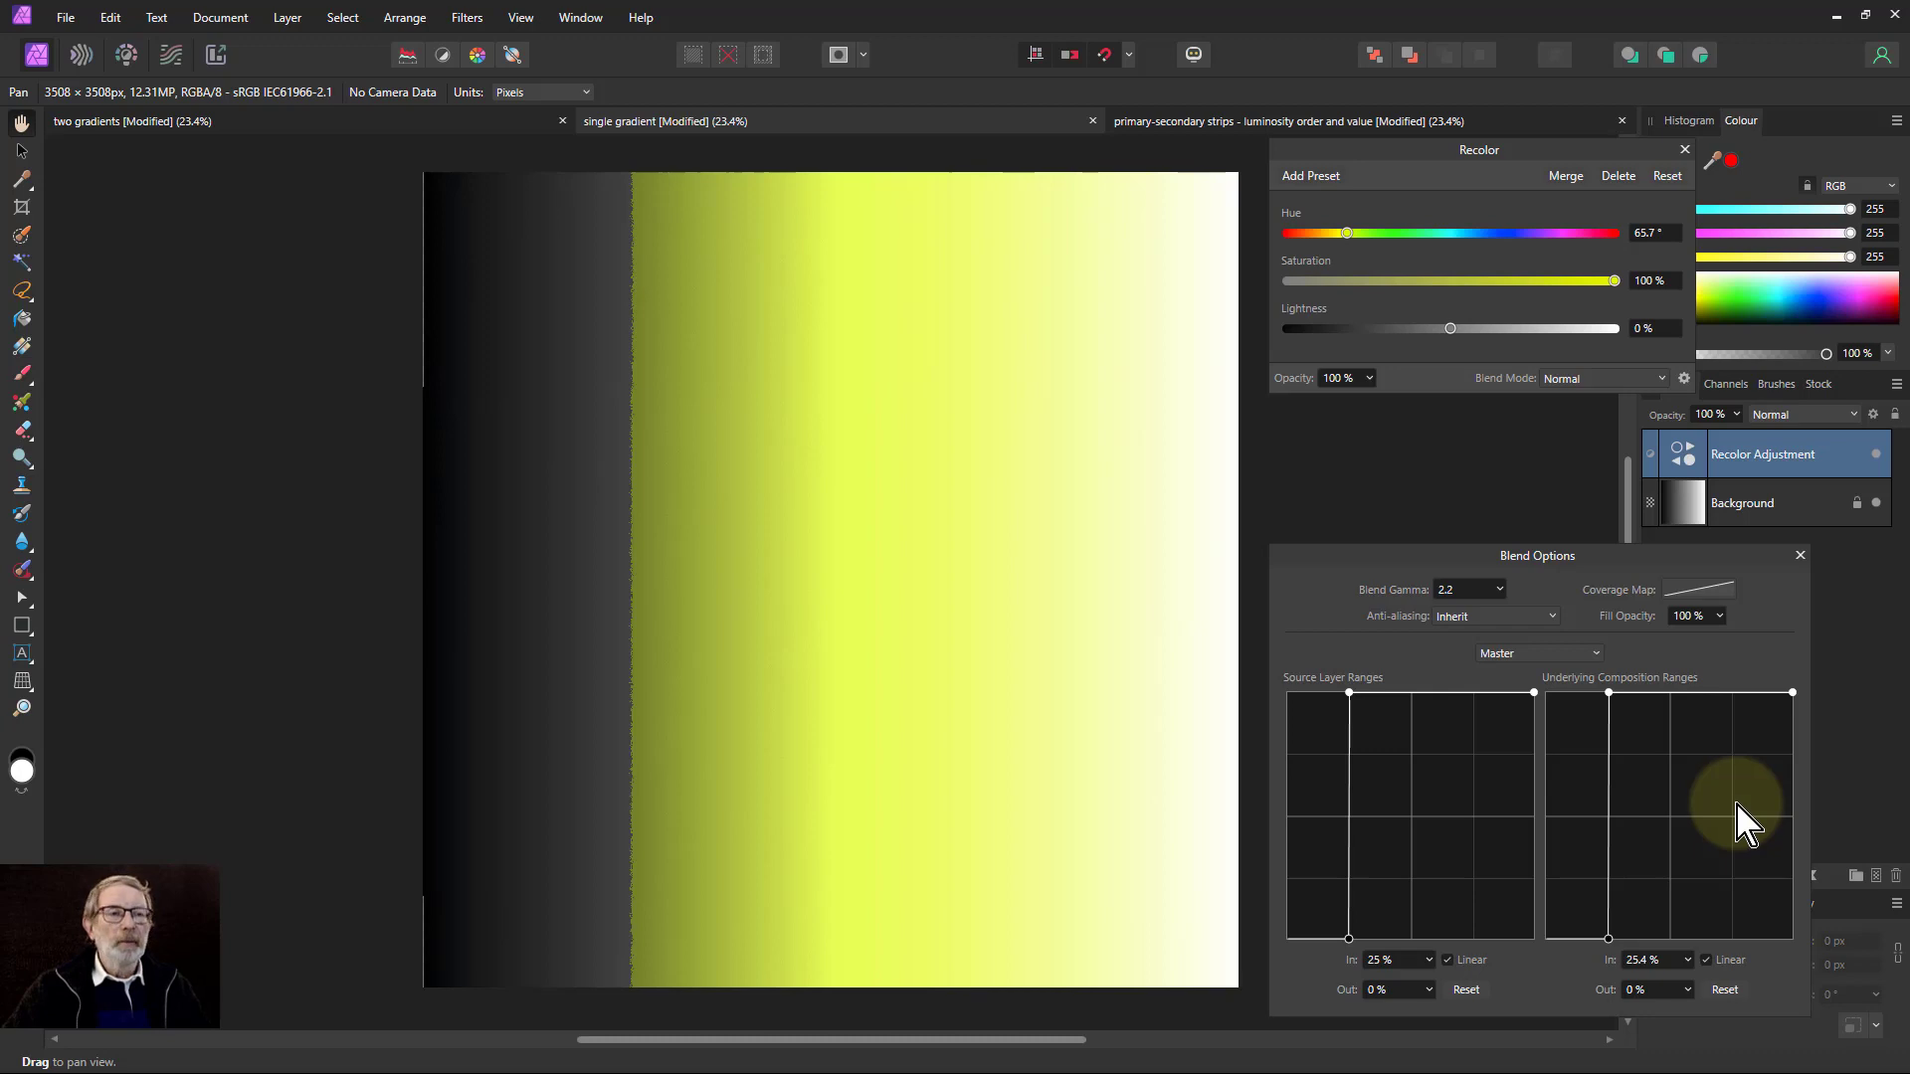
# Switch to the two gradients document
pyautogui.click(348, 132)
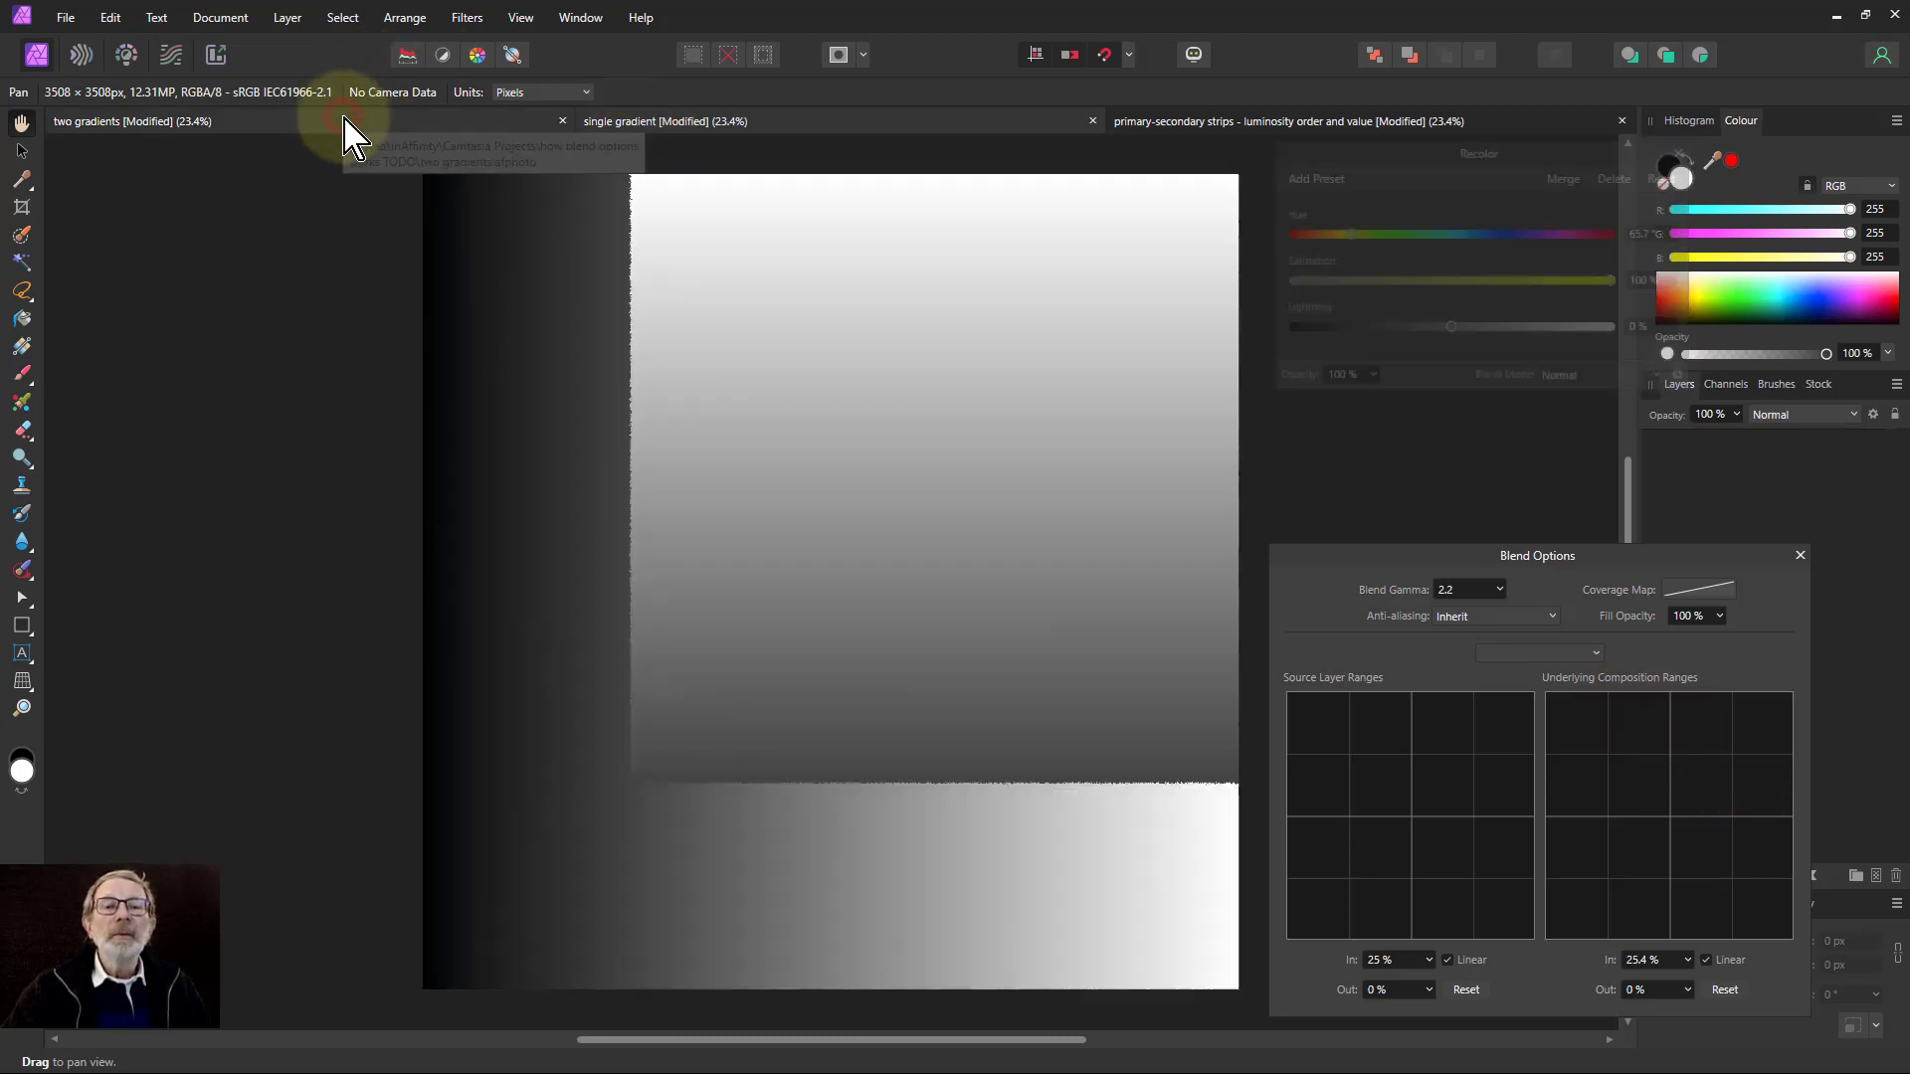